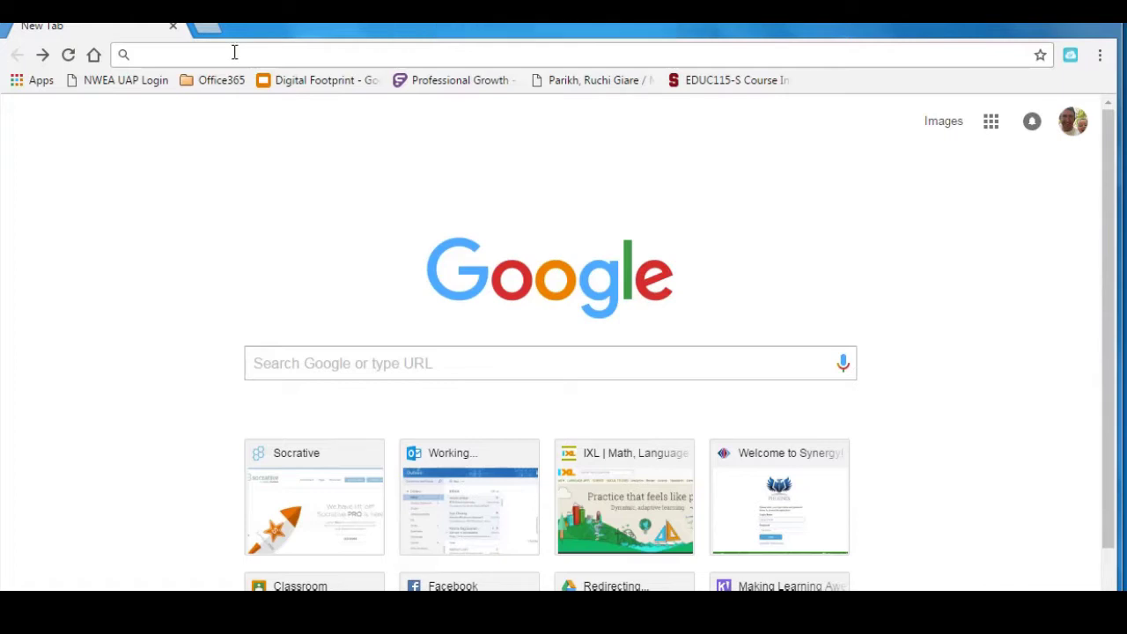
Open Google Drive at drive.google.com
{"action": "type", "text": "drive.googl"}
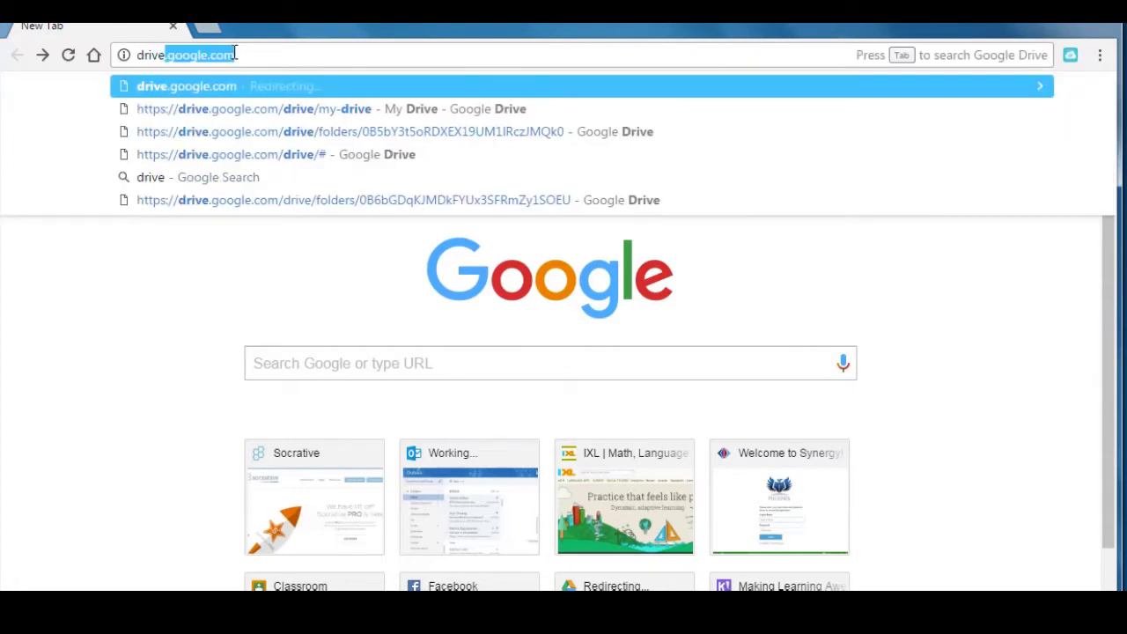
{"action": "type", "text": "e.c"}
{"action": "key", "text": "Return"}
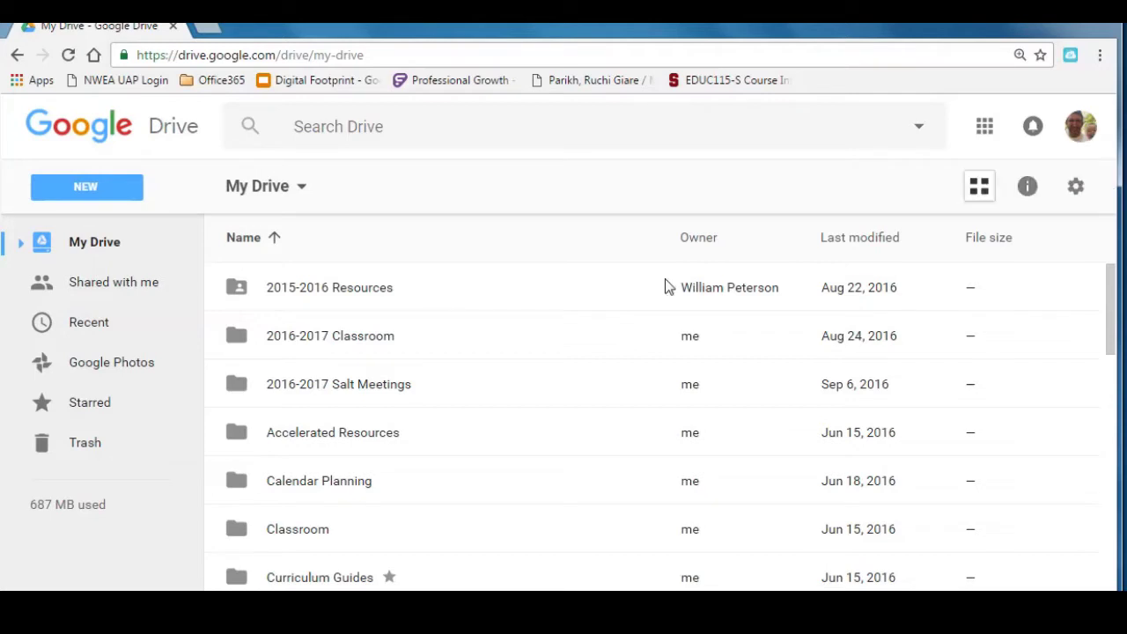
Create a new Google My Maps map from Drive
{"action": "left_click", "coordinate": [102, 192]}
{"action": "mouse_move", "coordinate": [171, 473]}
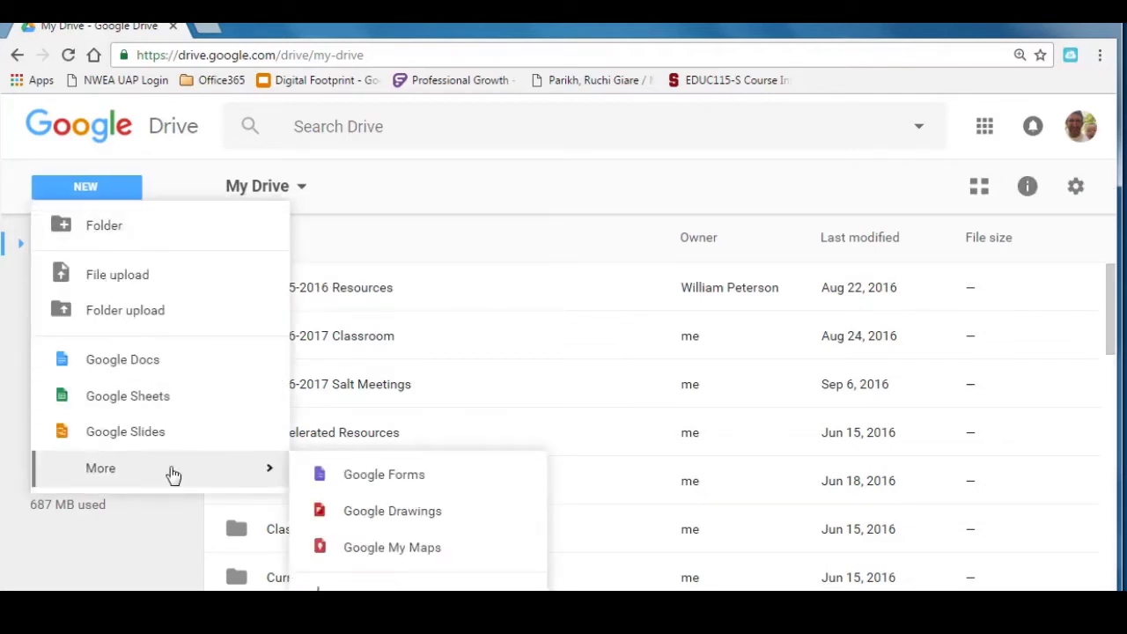
{"action": "left_click", "coordinate": [376, 557]}
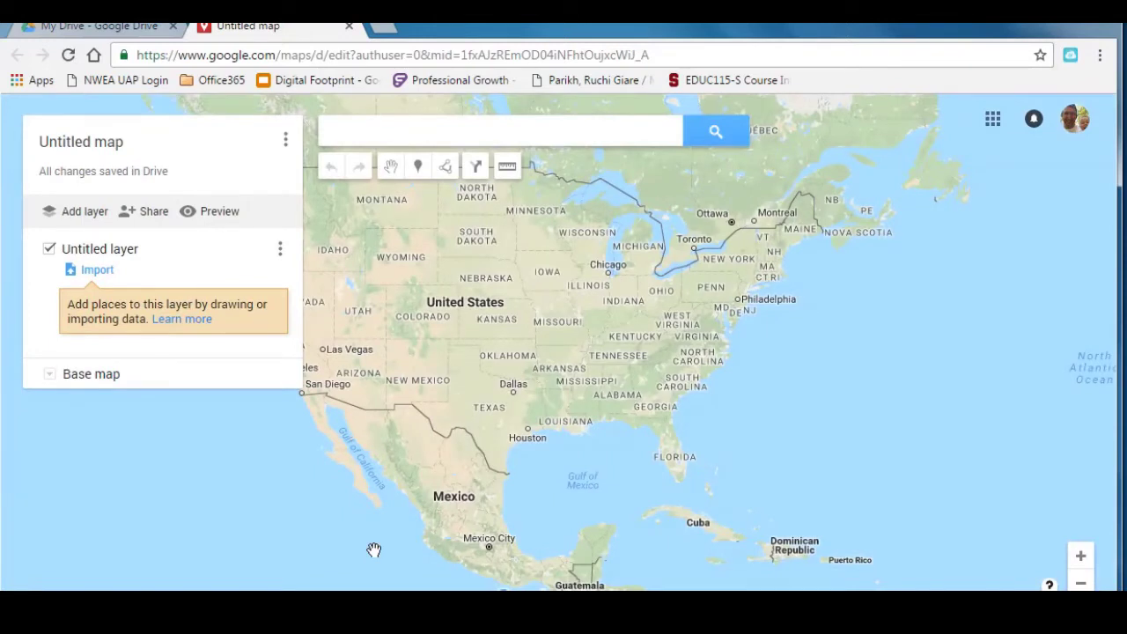
Title the map with the teacher's name plus "Road Trip of Awesomeness" and save it with the description "final location: St. Louis, MO"
{"action": "left_click", "coordinate": [81, 143]}
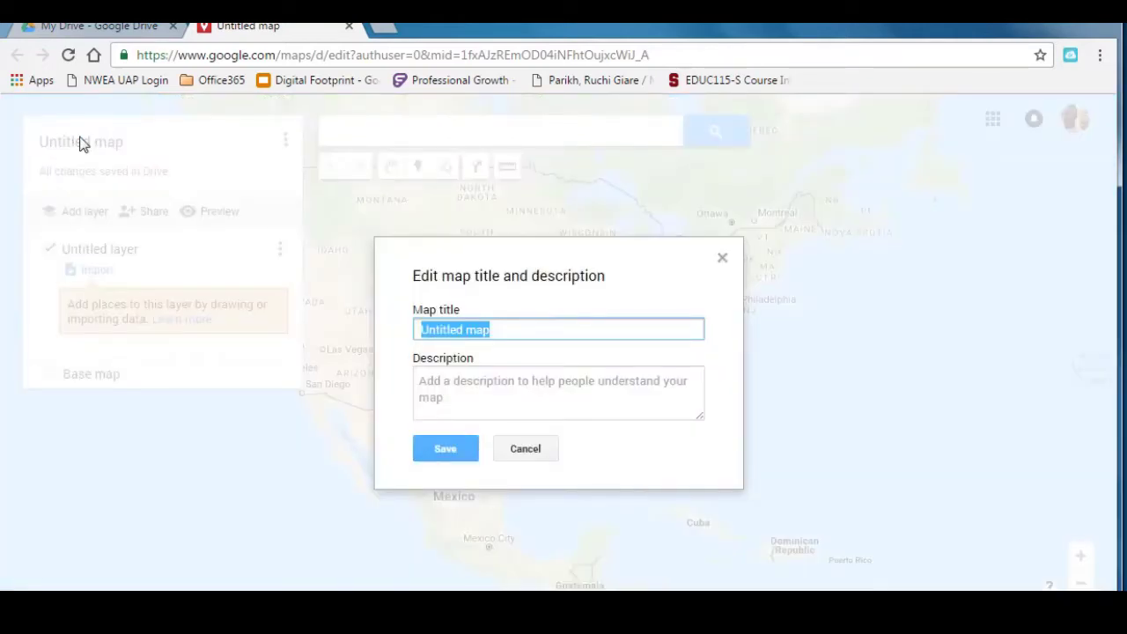
{"action": "type", "text": "Mr. Peterson's"}
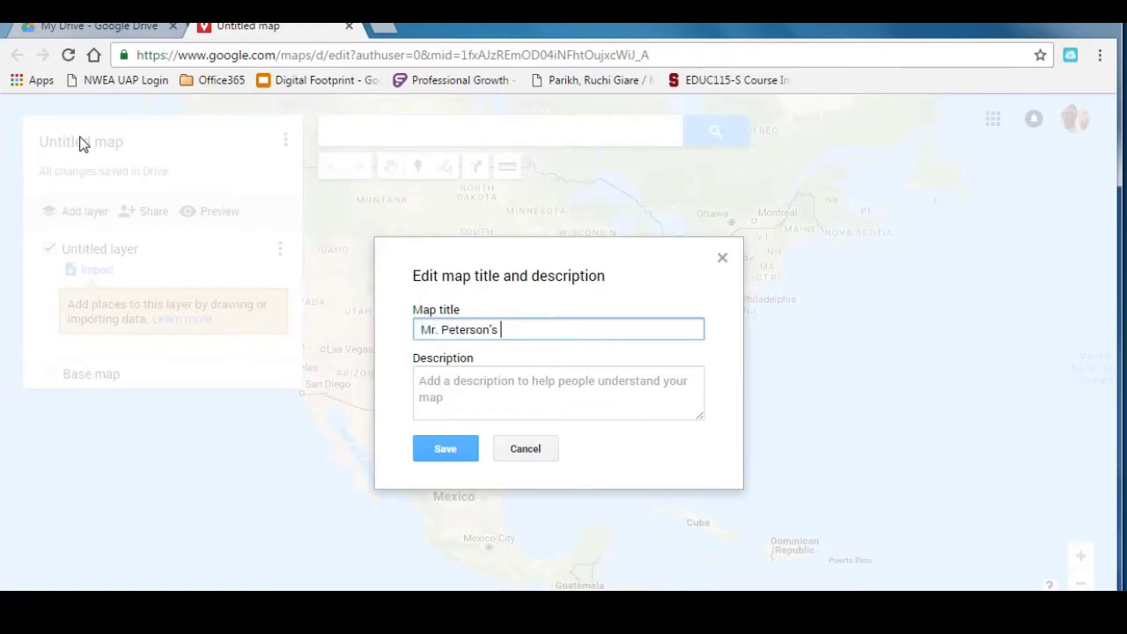
{"action": "type", "text": " Road Trip of AWe"}
{"action": "key", "text": "BackSpace"}
{"action": "key", "text": "BackSpace"}
{"action": "type", "text": "w"}
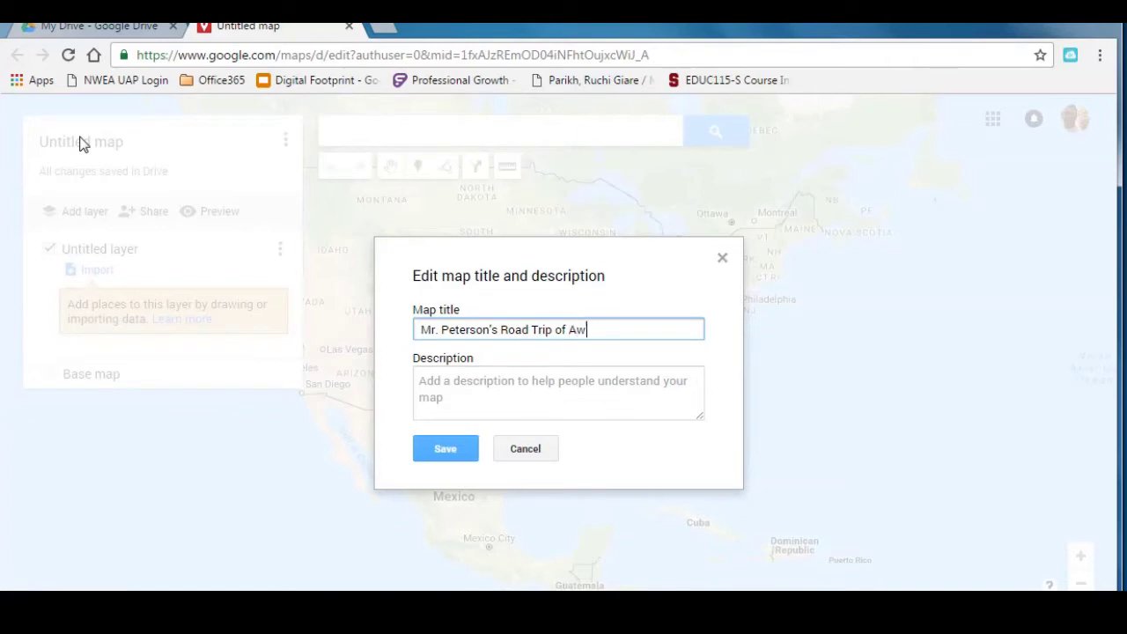
{"action": "type", "text": "esomeness"}
{"action": "left_click", "coordinate": [436, 381]}
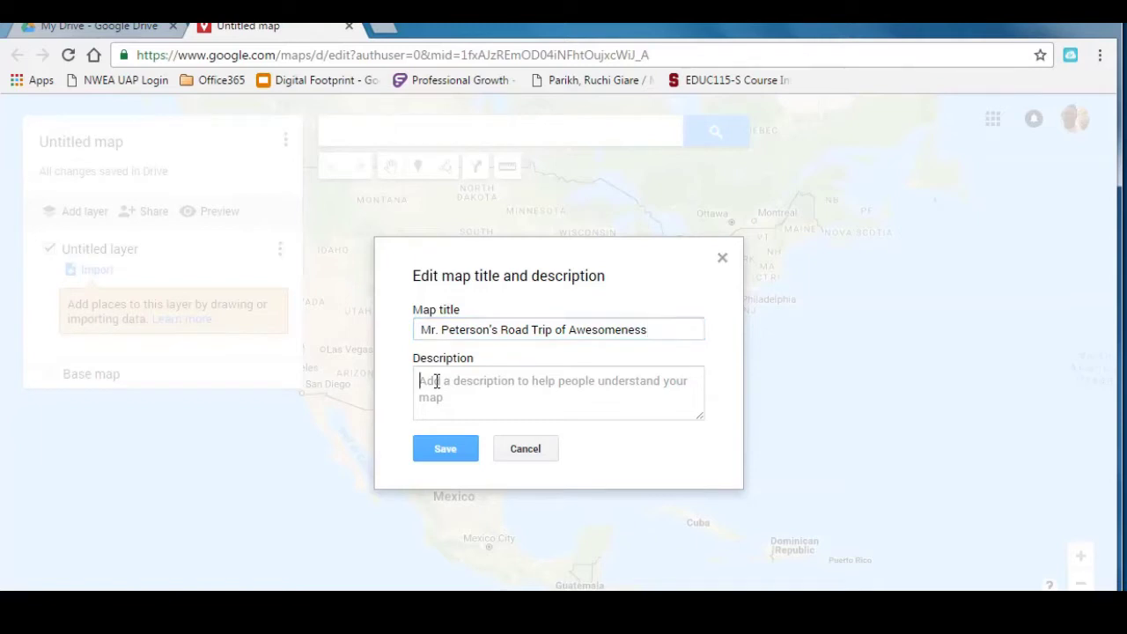
{"action": "type", "text": "final location: St. Louis, MO"}
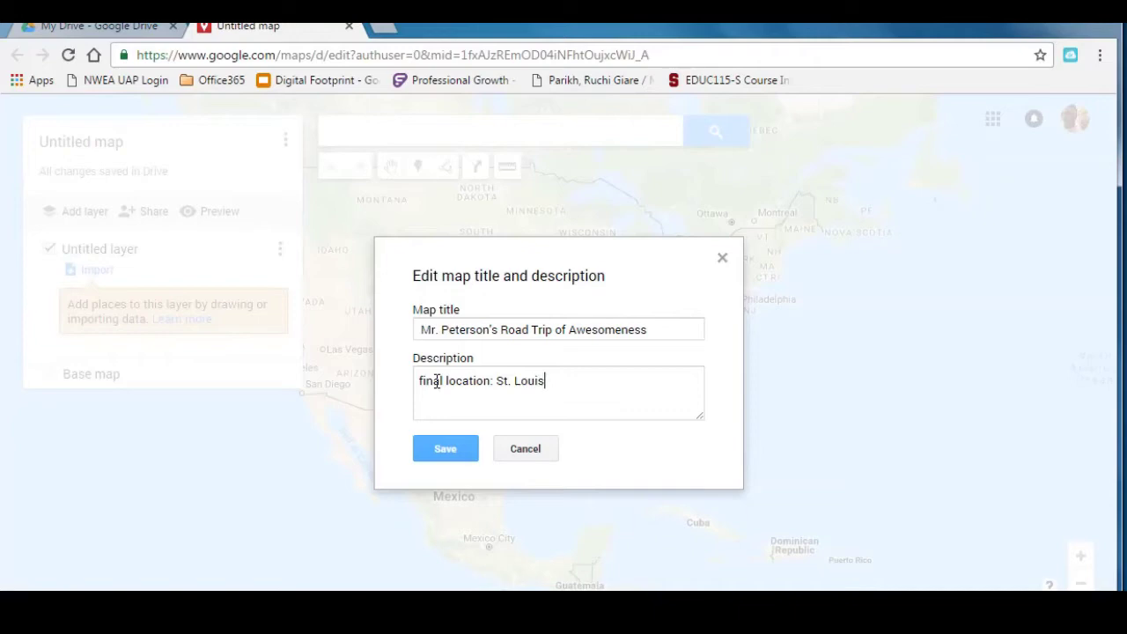
{"action": "left_click", "coordinate": [445, 451]}
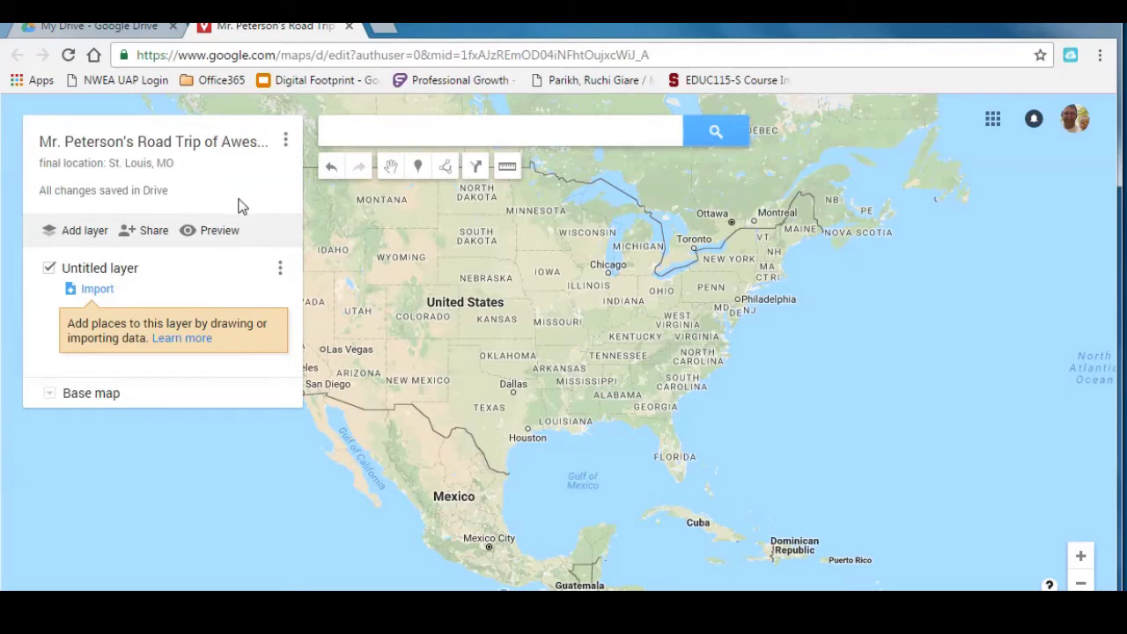
Add driving directions from Stone Hill Middle School to St. Louis, MO, as a new layer
{"action": "left_click", "coordinate": [476, 170]}
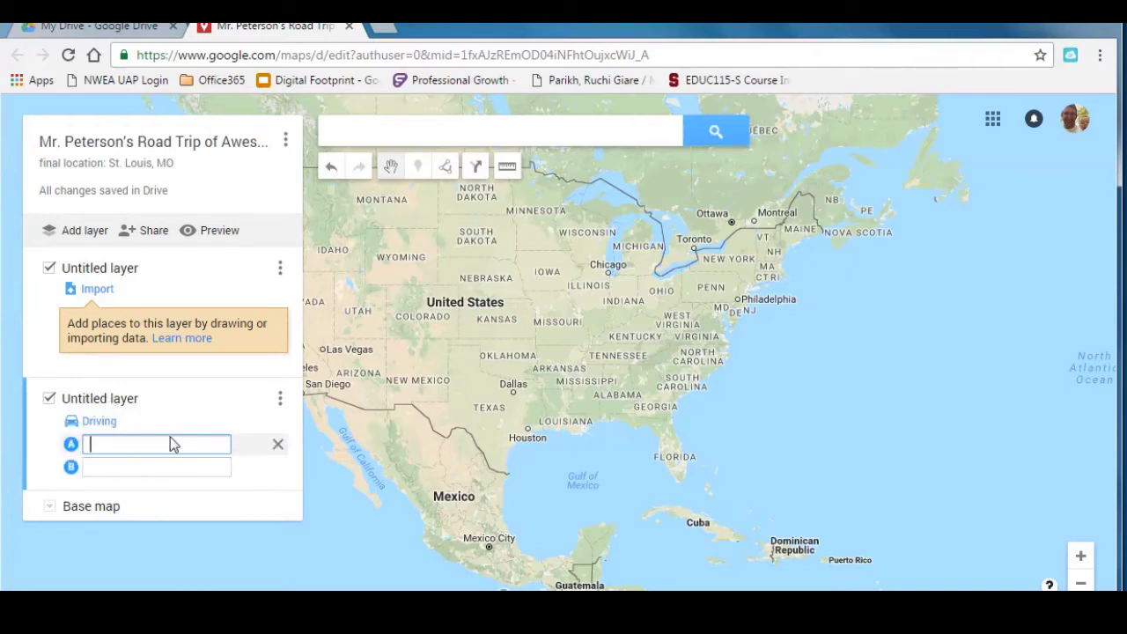
{"action": "left_click", "coordinate": [94, 420]}
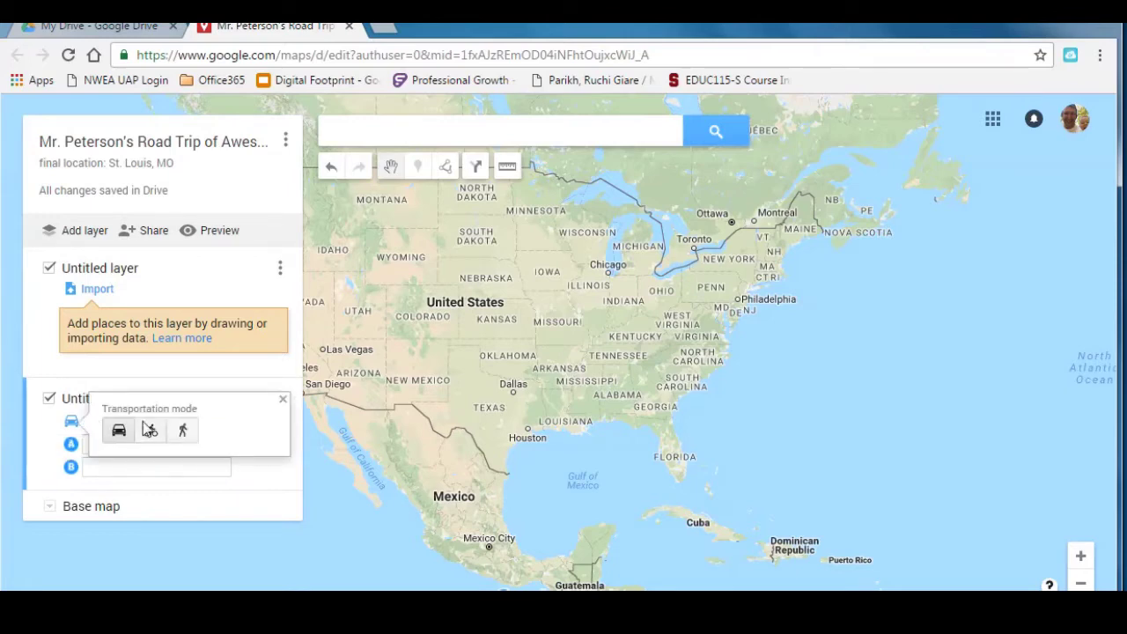
{"action": "left_click", "coordinate": [105, 465]}
{"action": "left_click", "coordinate": [104, 452]}
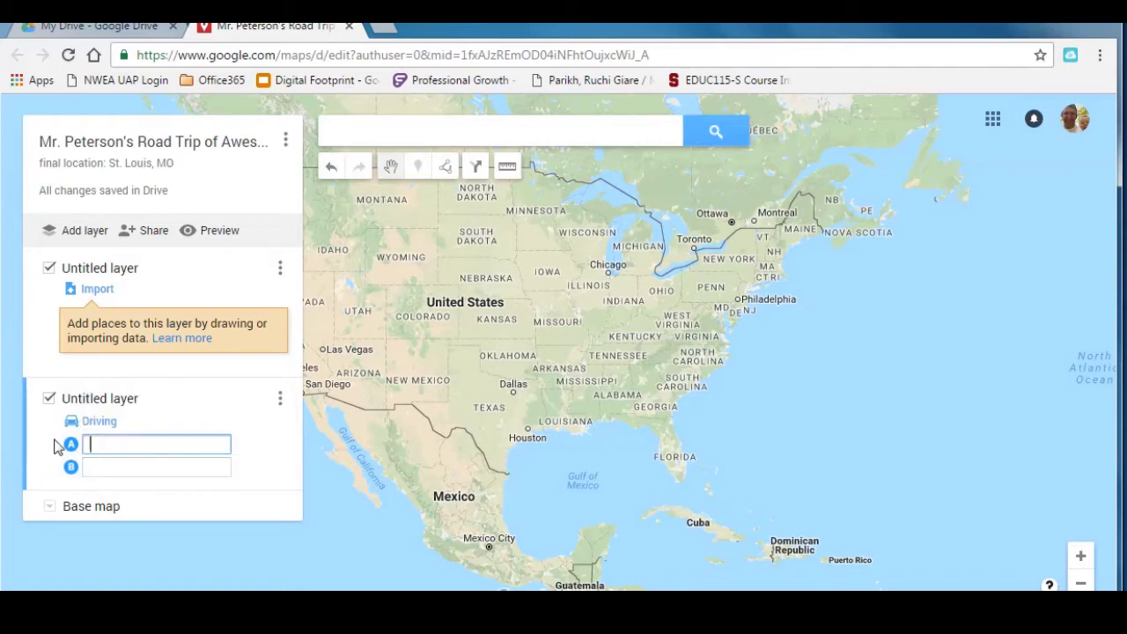
{"action": "type", "text": "Stone Hill"}
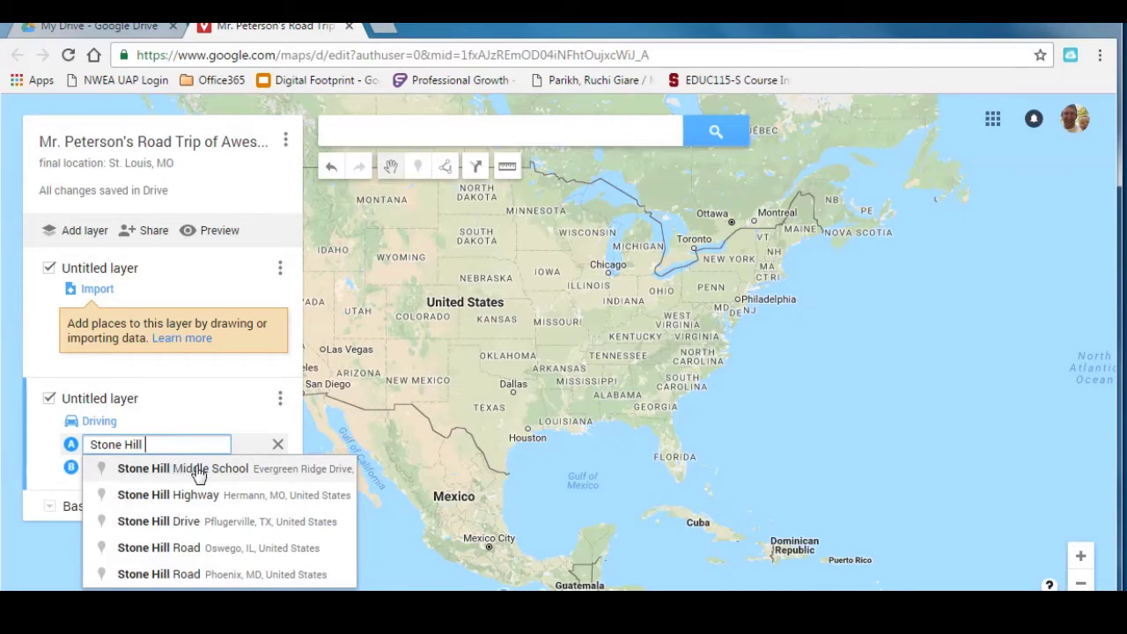
{"action": "left_click", "coordinate": [198, 474]}
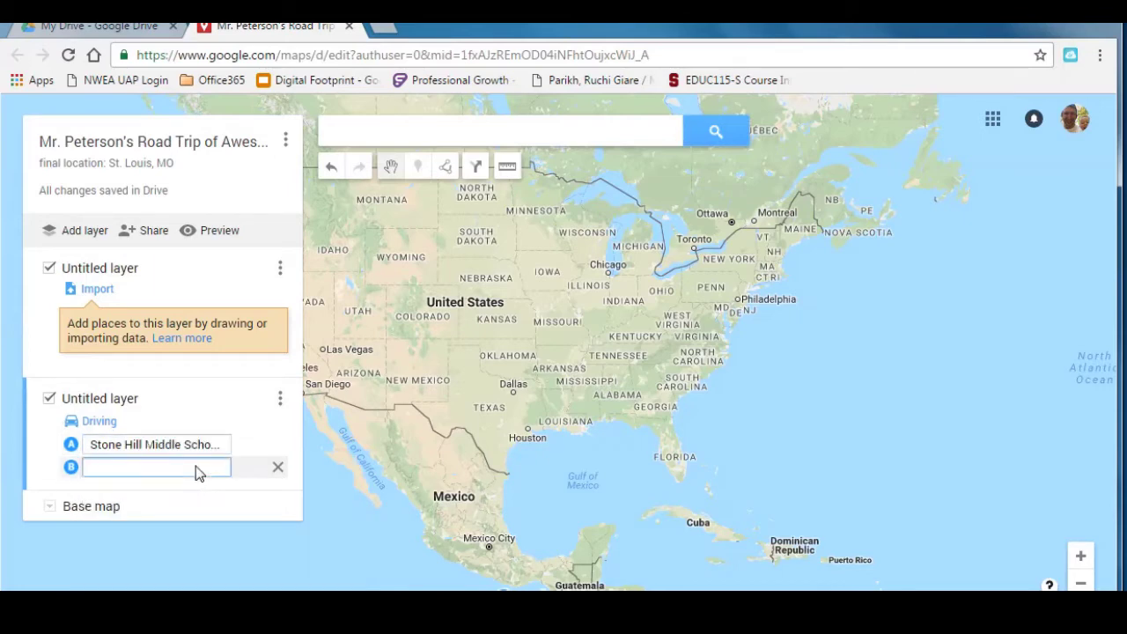
{"action": "type", "text": "St. L"}
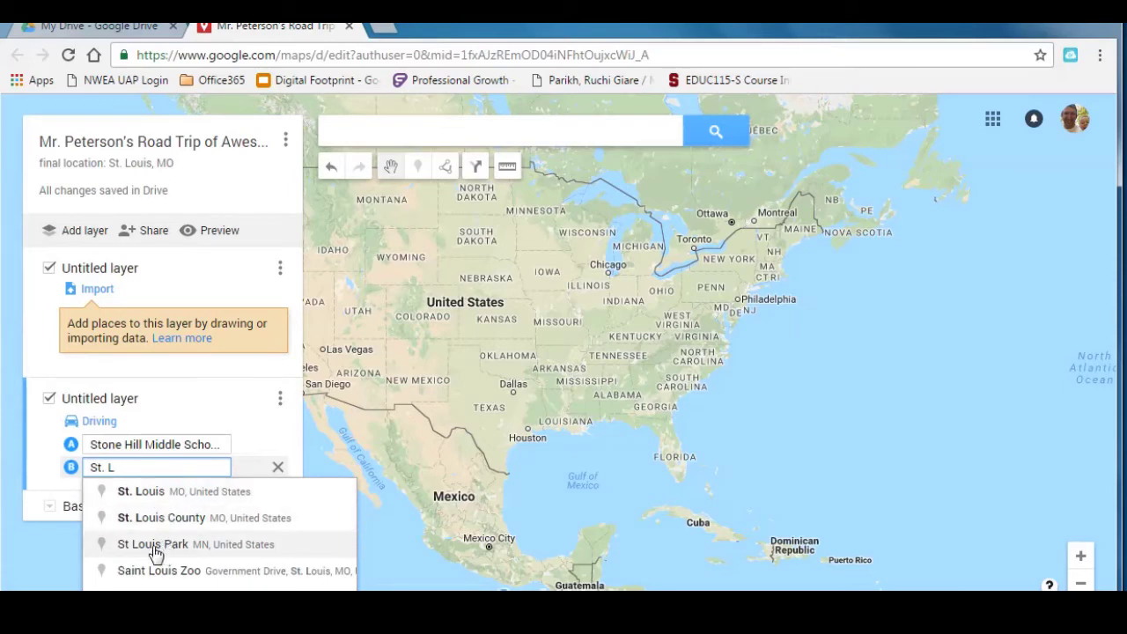
{"action": "left_click", "coordinate": [176, 499]}
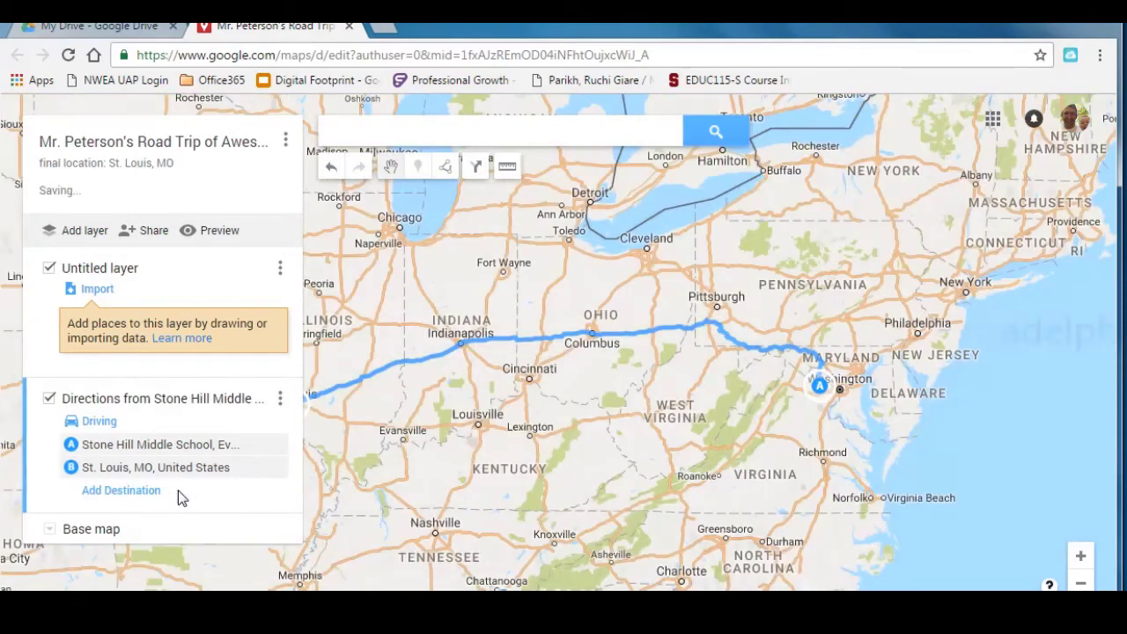
Reroute the driving line on the map through Pittsburgh
{"action": "mouse_move", "coordinate": [575, 459]}
{"action": "left_mouse_down"}
{"action": "mouse_move", "coordinate": [695, 449]}
{"action": "mouse_move", "coordinate": [676, 451]}
{"action": "left_mouse_up"}
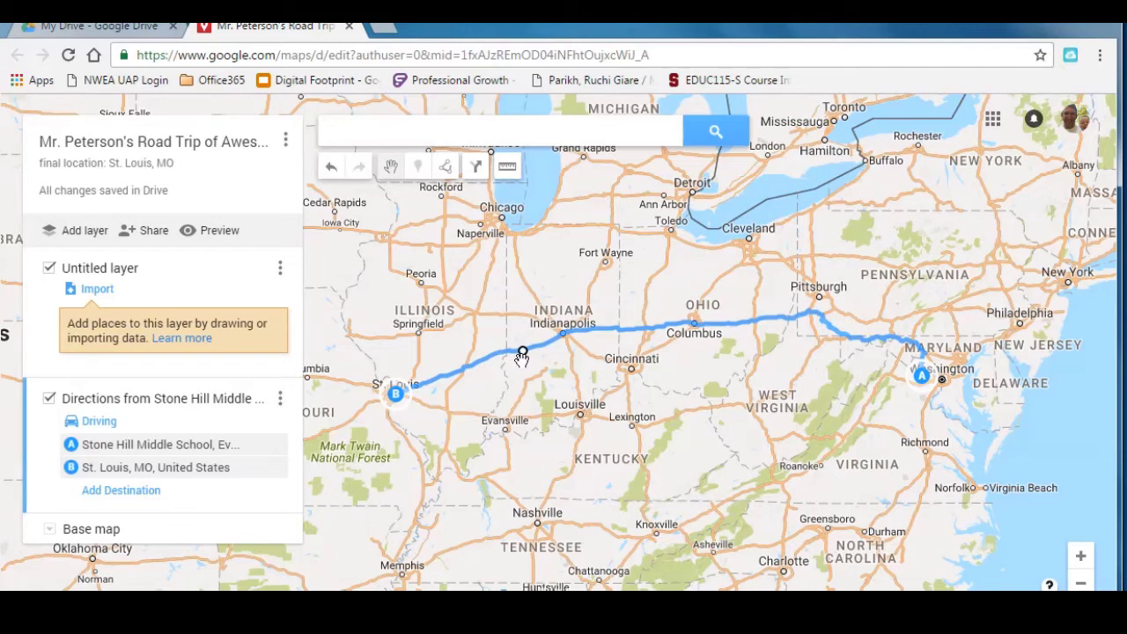
{"action": "left_click_drag", "start_coordinate": [434, 381], "coordinate": [396, 394]}
{"action": "left_click_drag", "start_coordinate": [376, 437], "coordinate": [406, 440]}
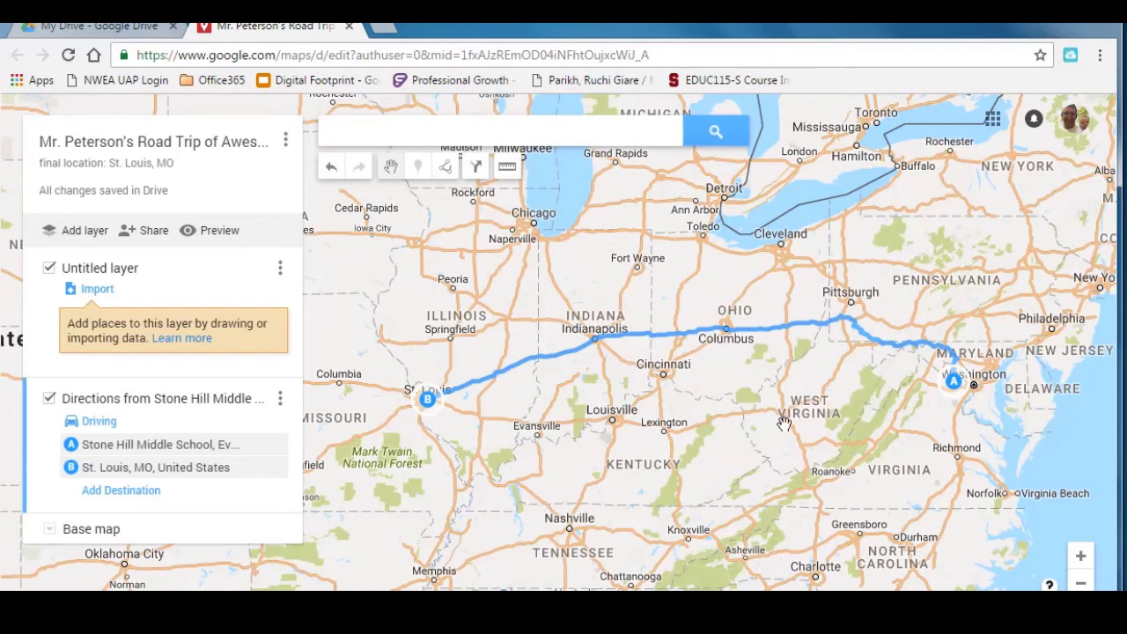
{"action": "mouse_move", "coordinate": [969, 394]}
{"action": "left_mouse_down"}
{"action": "mouse_move", "coordinate": [908, 349]}
{"action": "mouse_move", "coordinate": [843, 327]}
{"action": "mouse_move", "coordinate": [851, 303]}
{"action": "left_mouse_up"}
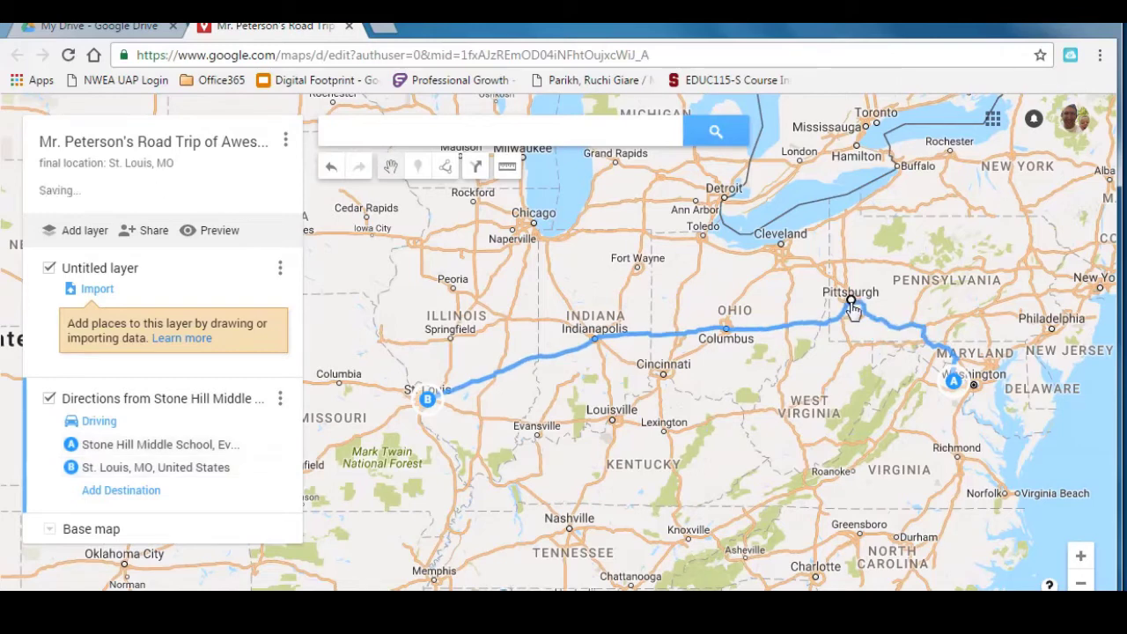
Add Pittsburgh, PA, as a destination and reorder it ahead of St. Louis in the directions
{"action": "left_click", "coordinate": [124, 491]}
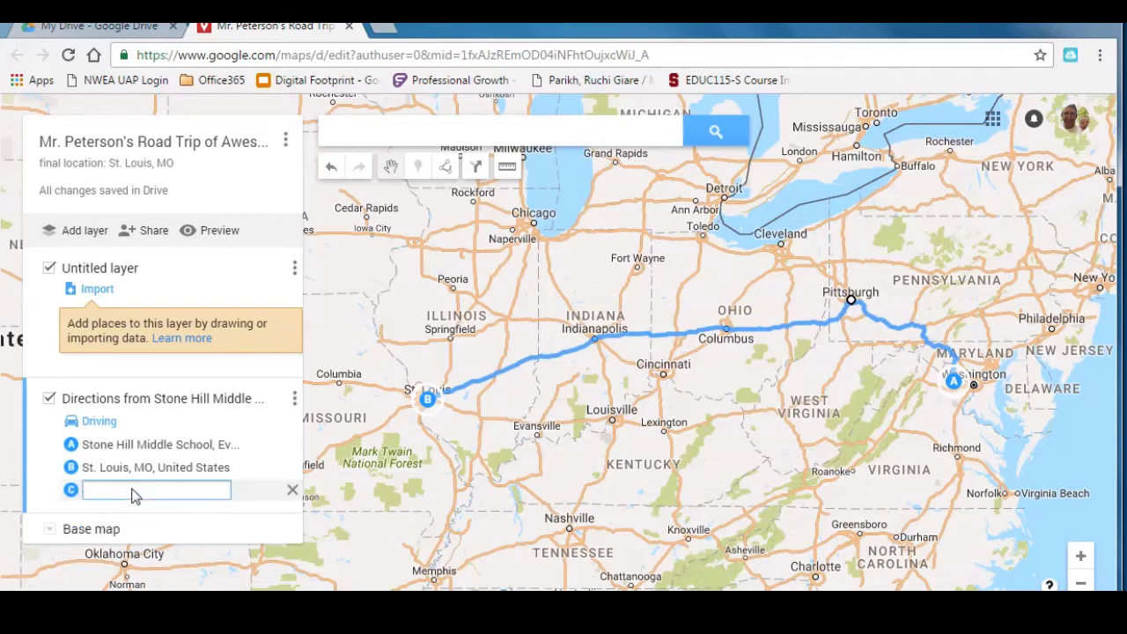
{"action": "type", "text": "Pitts"}
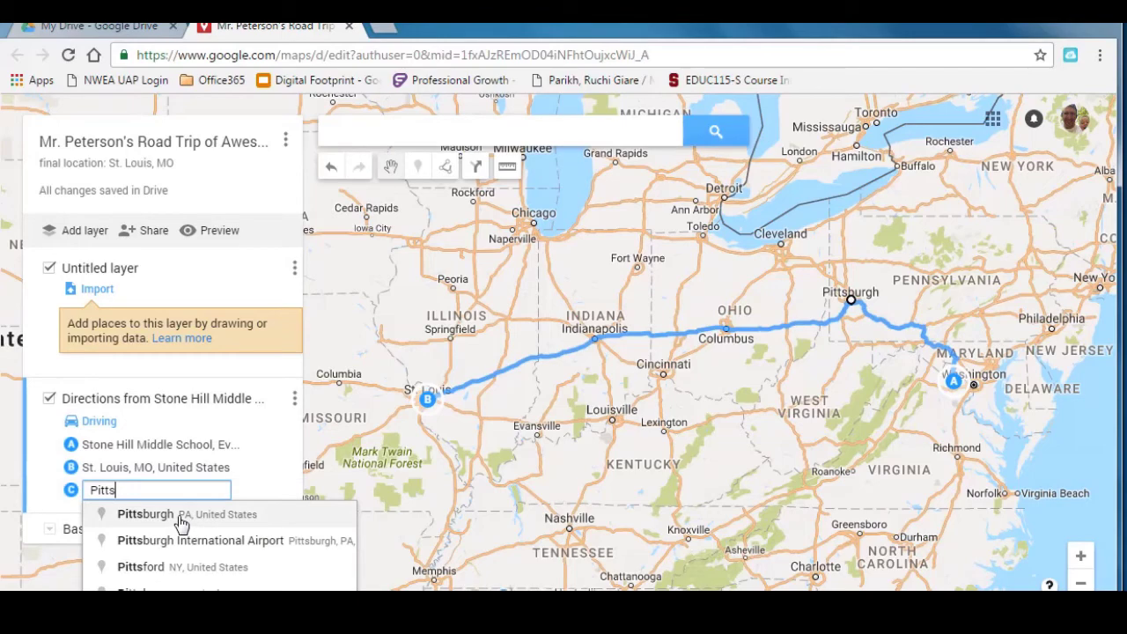
{"action": "left_click", "coordinate": [181, 519]}
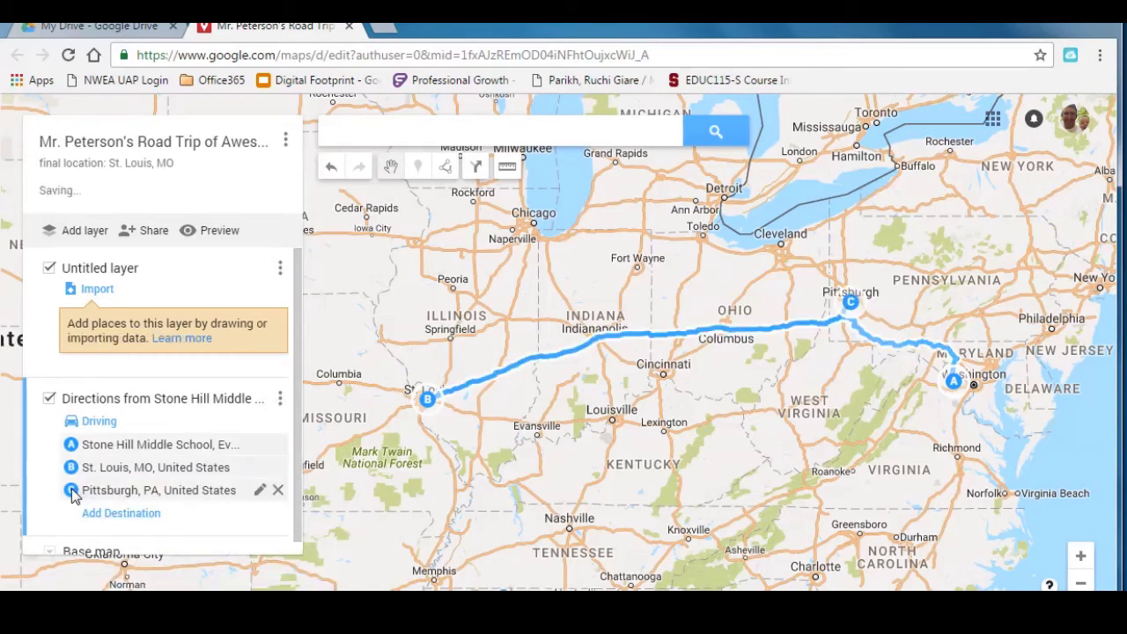
{"action": "left_click_drag", "start_coordinate": [70, 492], "coordinate": [68, 469]}
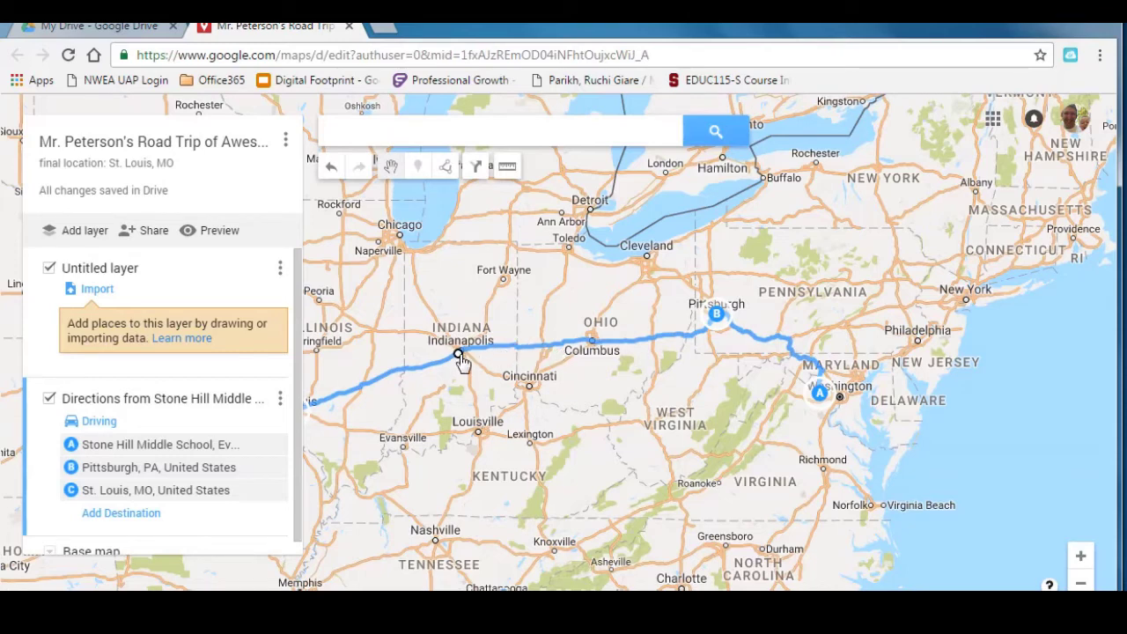
Add Indianapolis, IN, as a destination and place it between Pittsburgh and St. Louis
{"action": "left_click", "coordinate": [119, 514]}
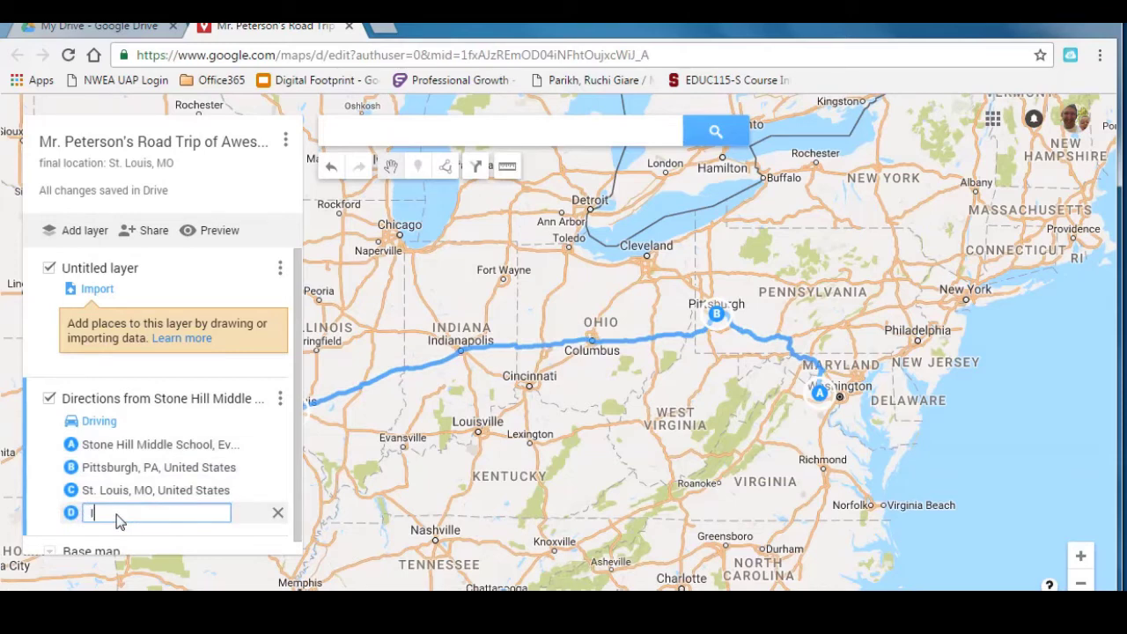
{"action": "type", "text": "Indian"}
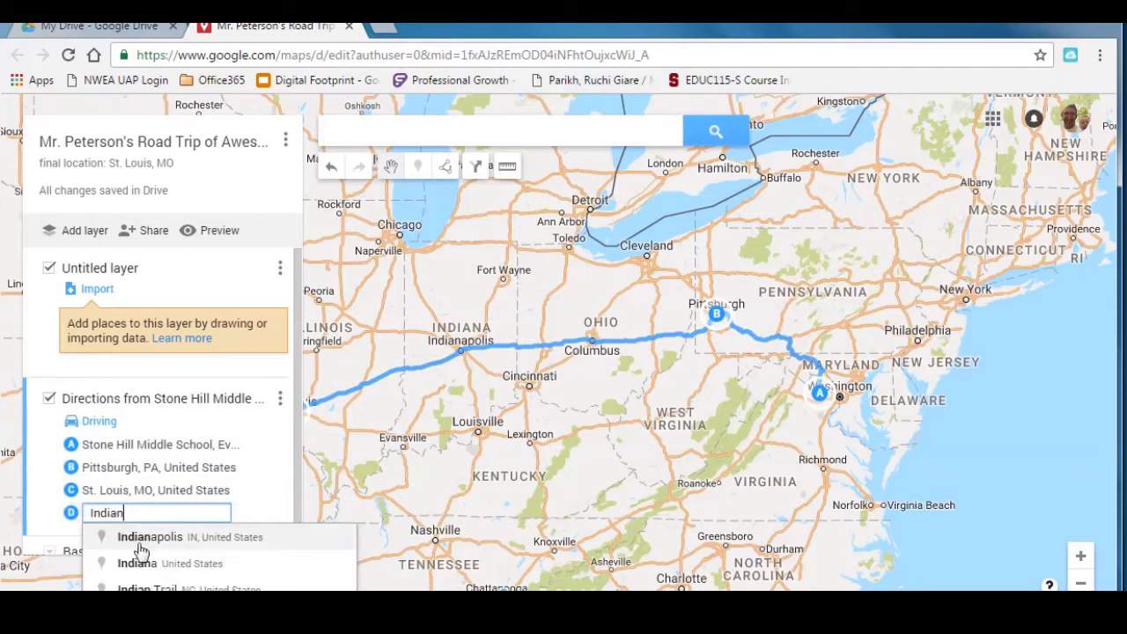
{"action": "left_click", "coordinate": [141, 537]}
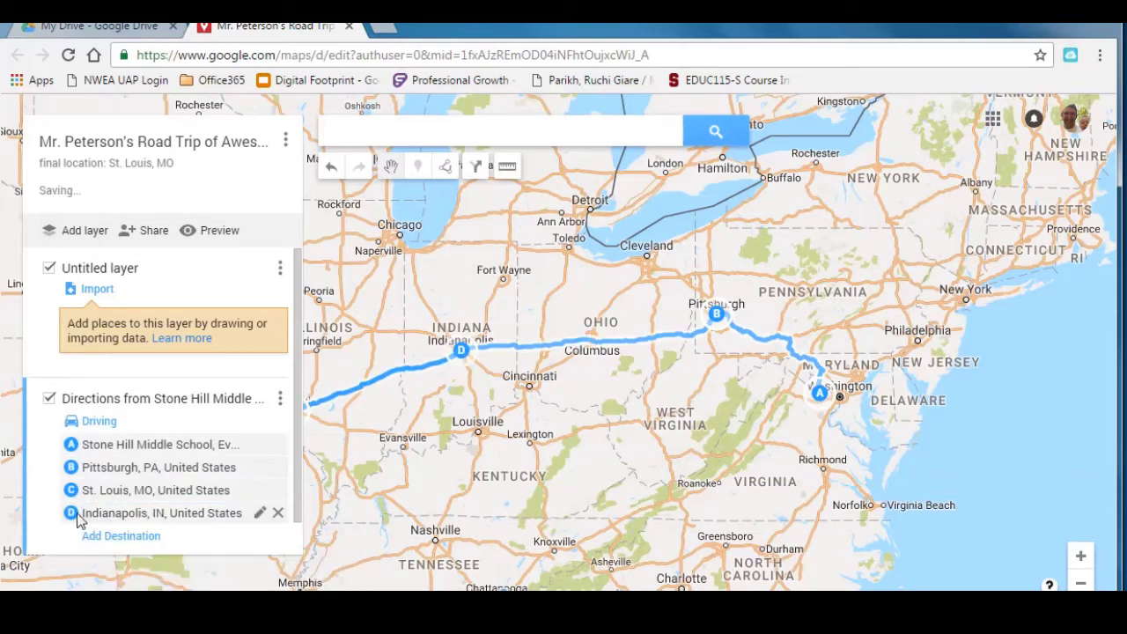
{"action": "left_click_drag", "start_coordinate": [69, 490], "coordinate": [70, 512]}
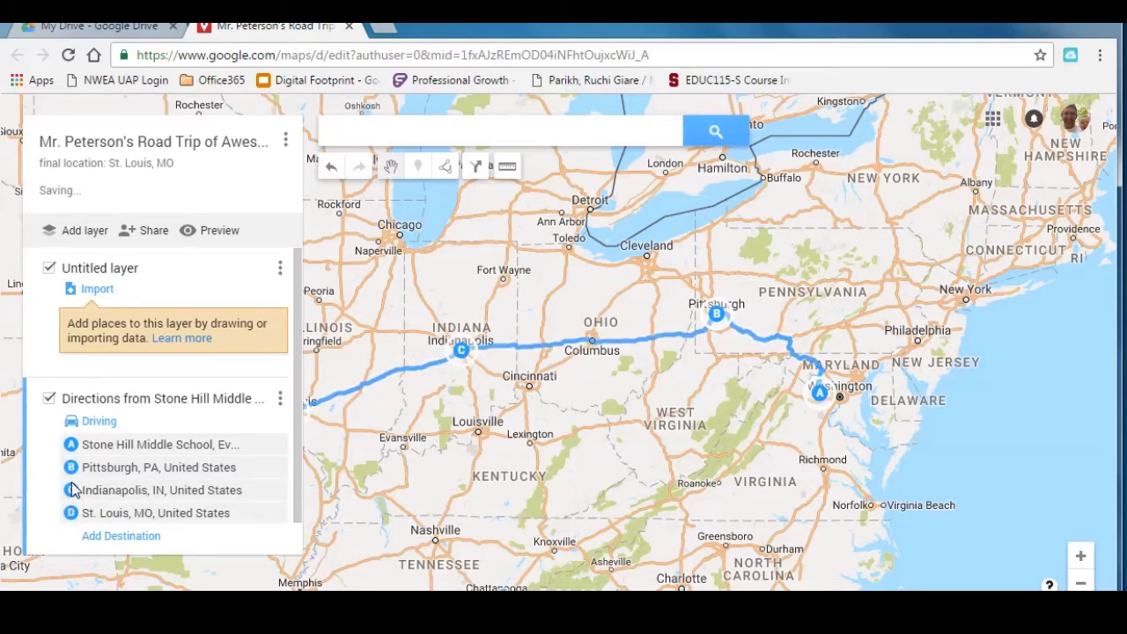
{"action": "left_click_drag", "start_coordinate": [494, 283], "coordinate": [581, 284]}
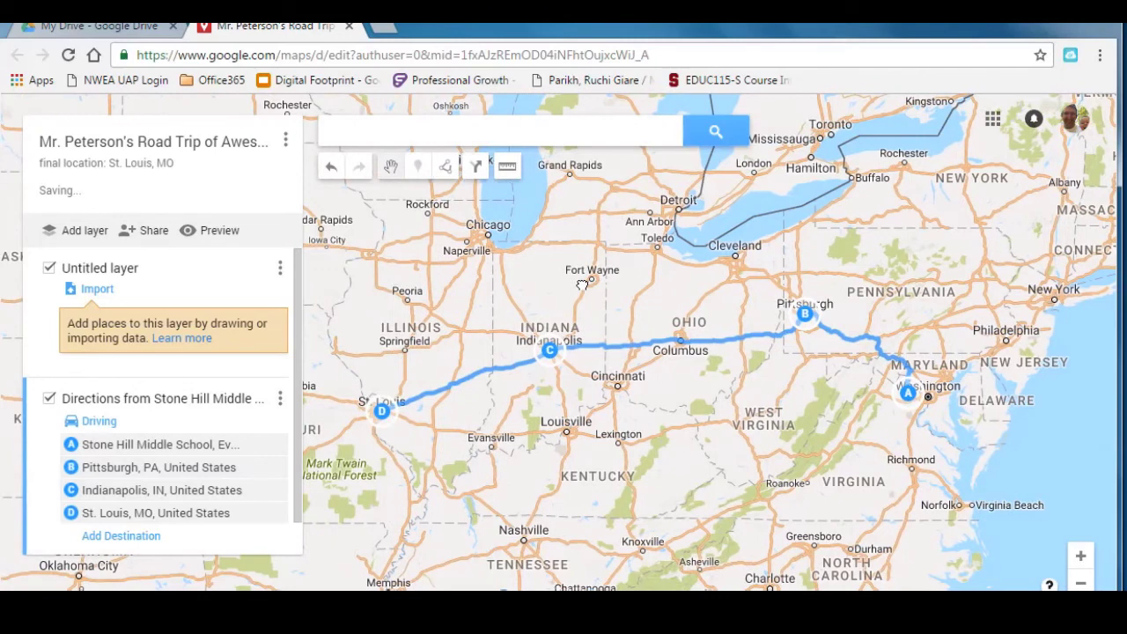
{"action": "left_click_drag", "start_coordinate": [905, 372], "coordinate": [878, 340]}
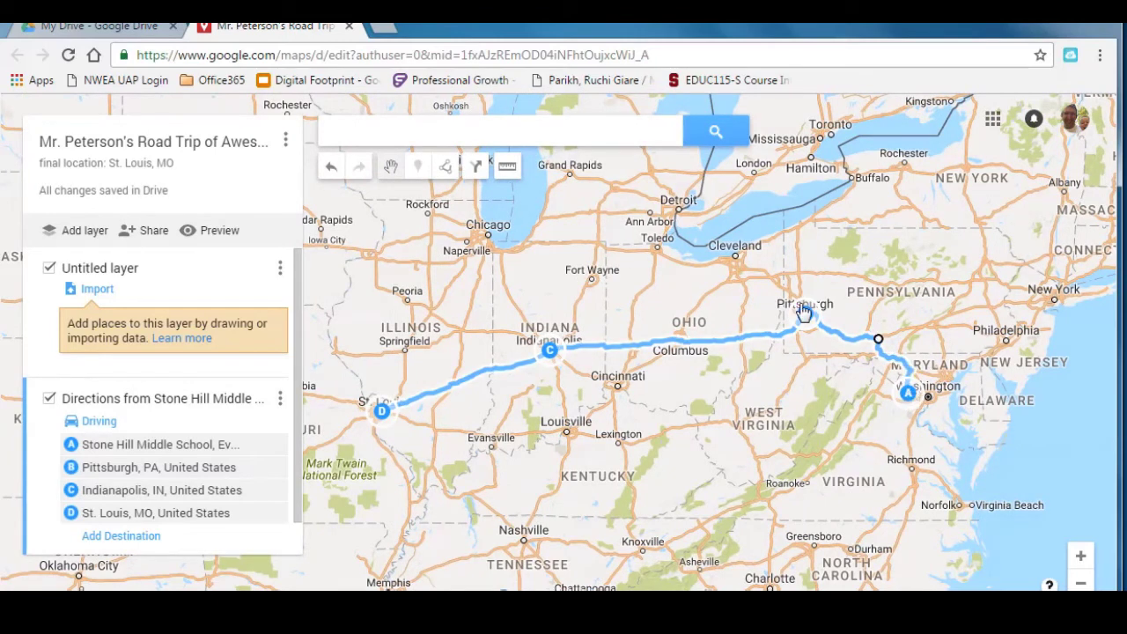
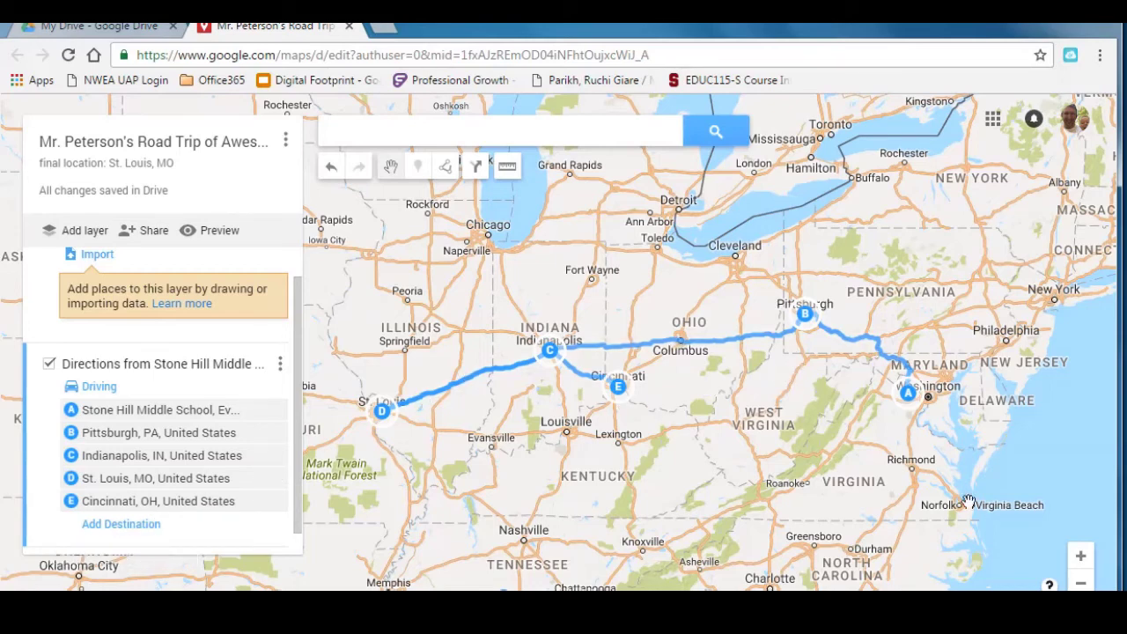
Examine the cities along the route between Columbus and Pittsburgh more closely
{"action": "left_click", "coordinate": [1082, 556]}
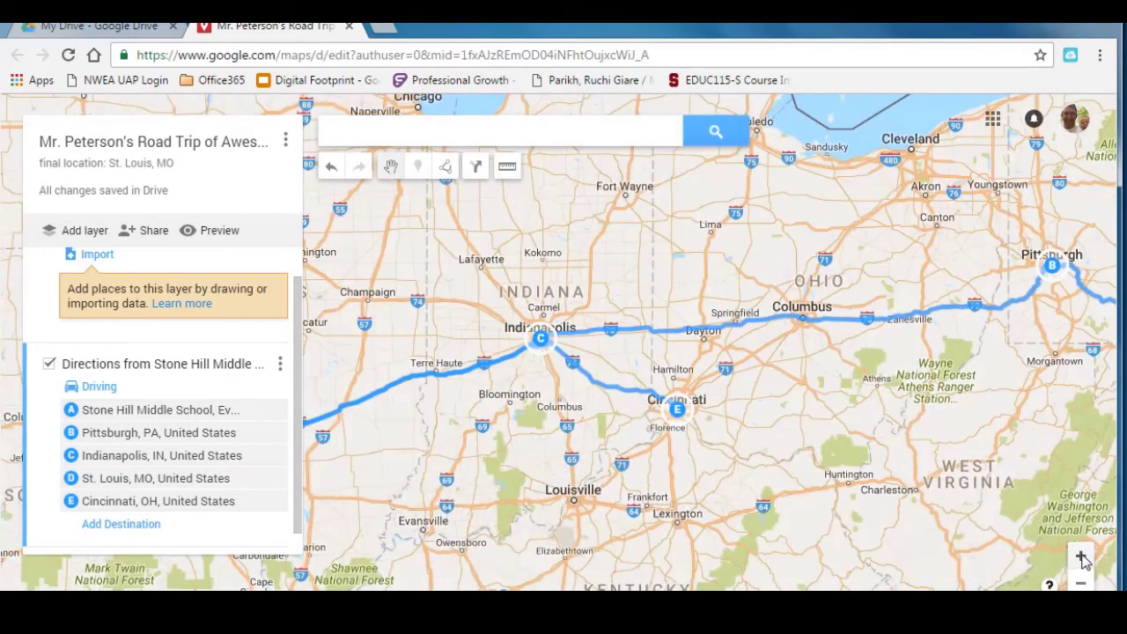
{"action": "left_click_drag", "start_coordinate": [1027, 484], "coordinate": [860, 473]}
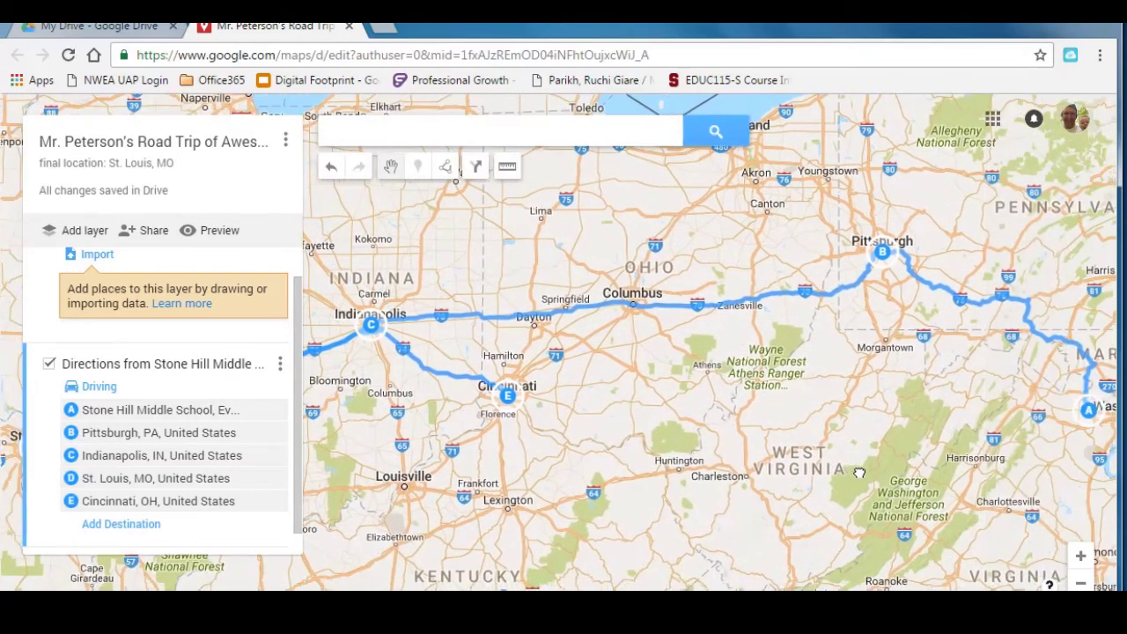
{"action": "left_click", "coordinate": [1081, 557]}
{"action": "left_click_drag", "start_coordinate": [1024, 467], "coordinate": [848, 463]}
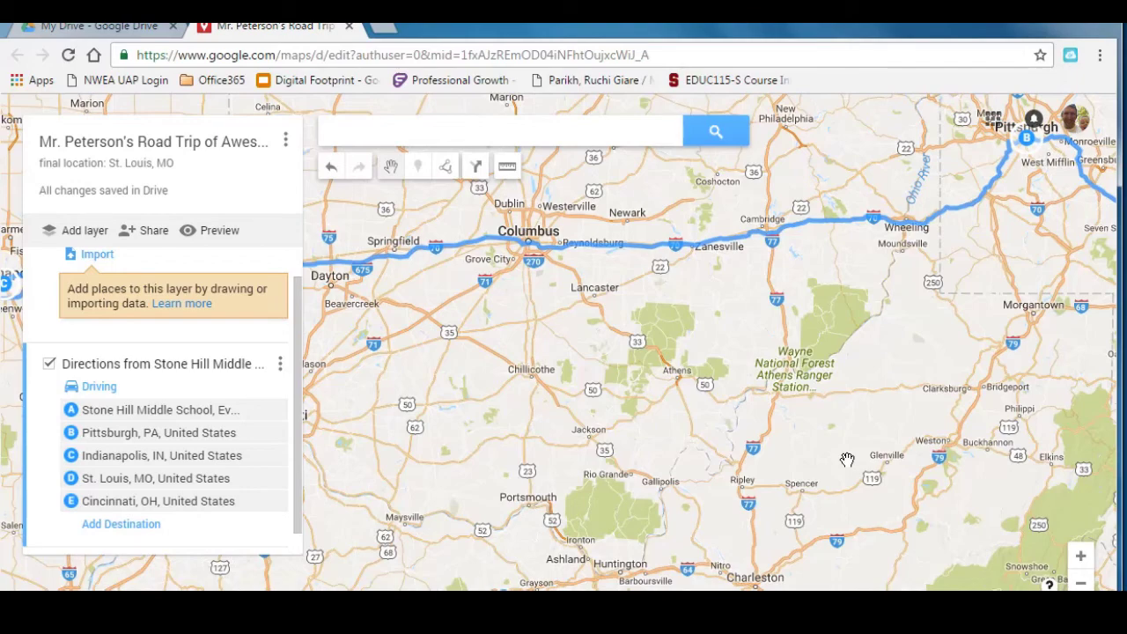
{"action": "left_click_drag", "start_coordinate": [593, 387], "coordinate": [643, 402]}
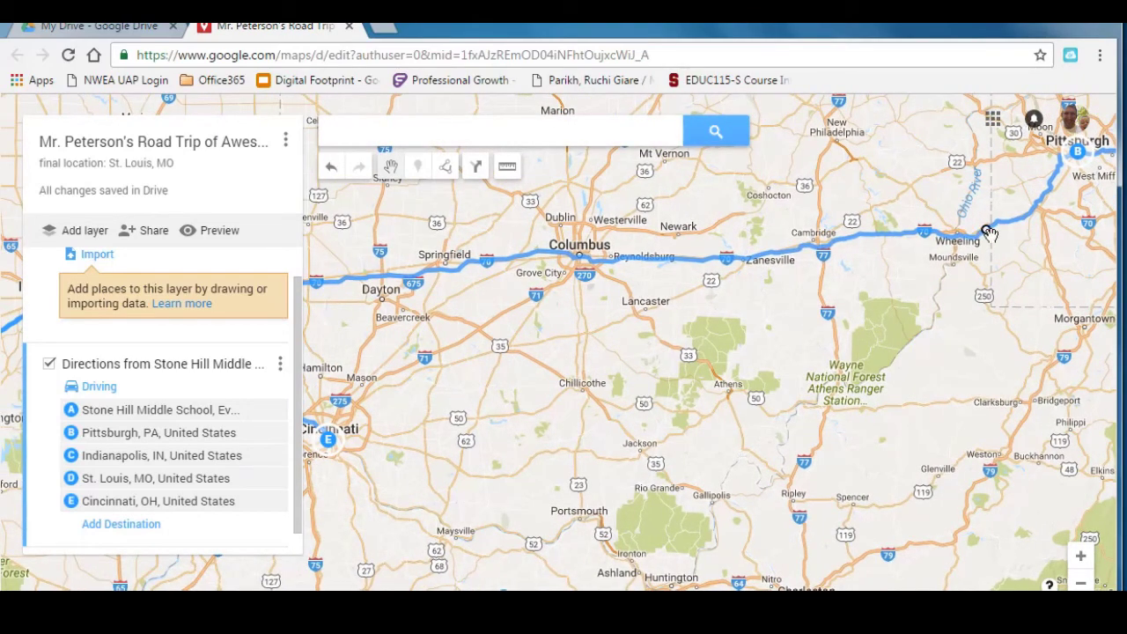
Add Wheeling, WV, as a destination after Cincinnati in the driving directions
{"action": "mouse_move", "coordinate": [951, 243]}
{"action": "left_click", "coordinate": [150, 525]}
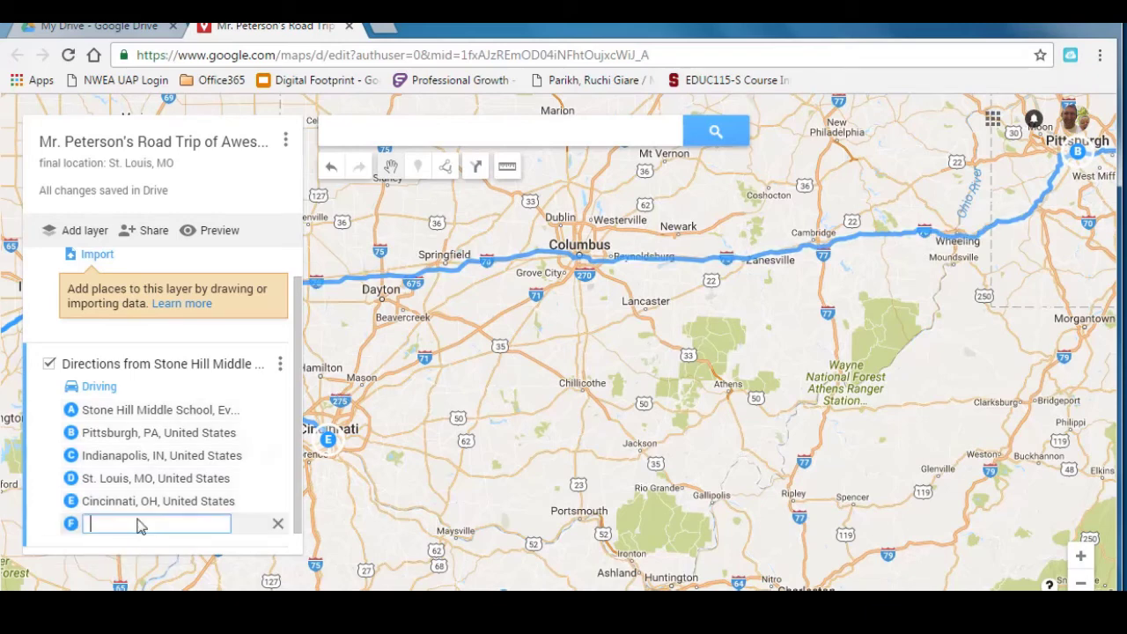
{"action": "type", "text": "Wheel"}
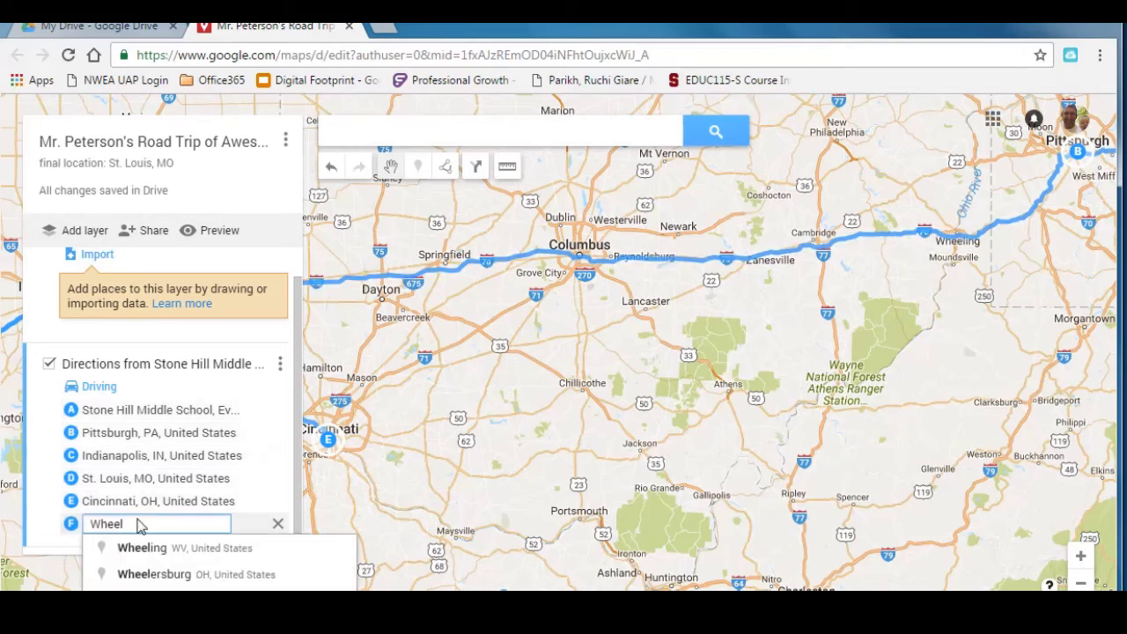
{"action": "type", "text": "ing"}
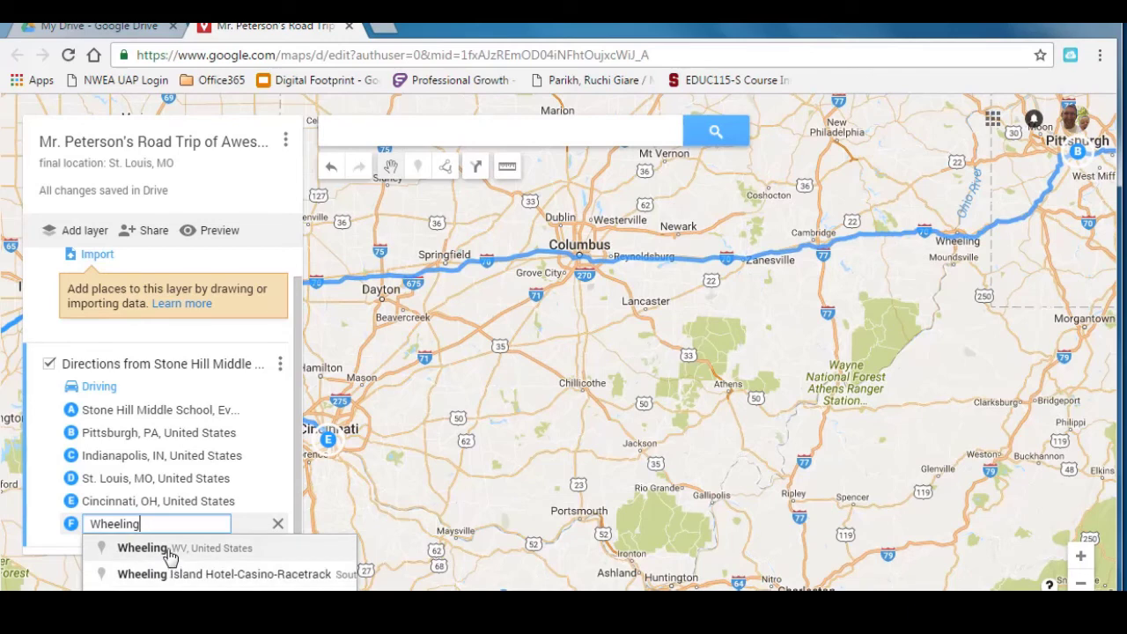
{"action": "left_click", "coordinate": [164, 548]}
Add Stone Hill Middle School as the final destination after Wheeling to make the trip a round trip
{"action": "scroll", "coordinate": [249, 501], "scroll_direction": "down", "scroll_amount": 1}
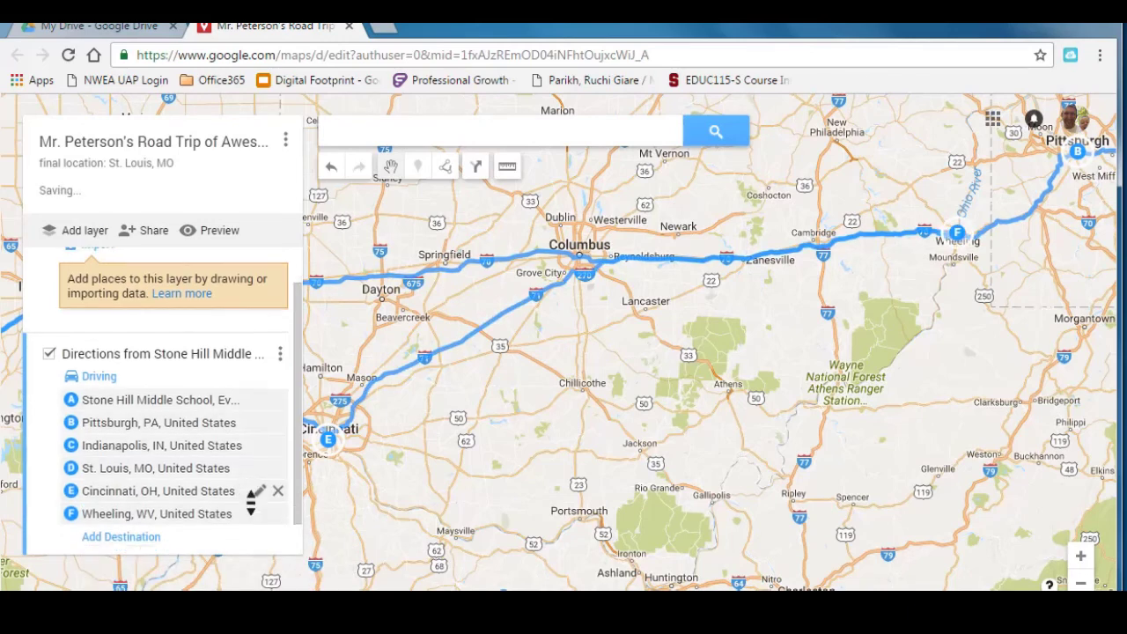
{"action": "left_click", "coordinate": [127, 506]}
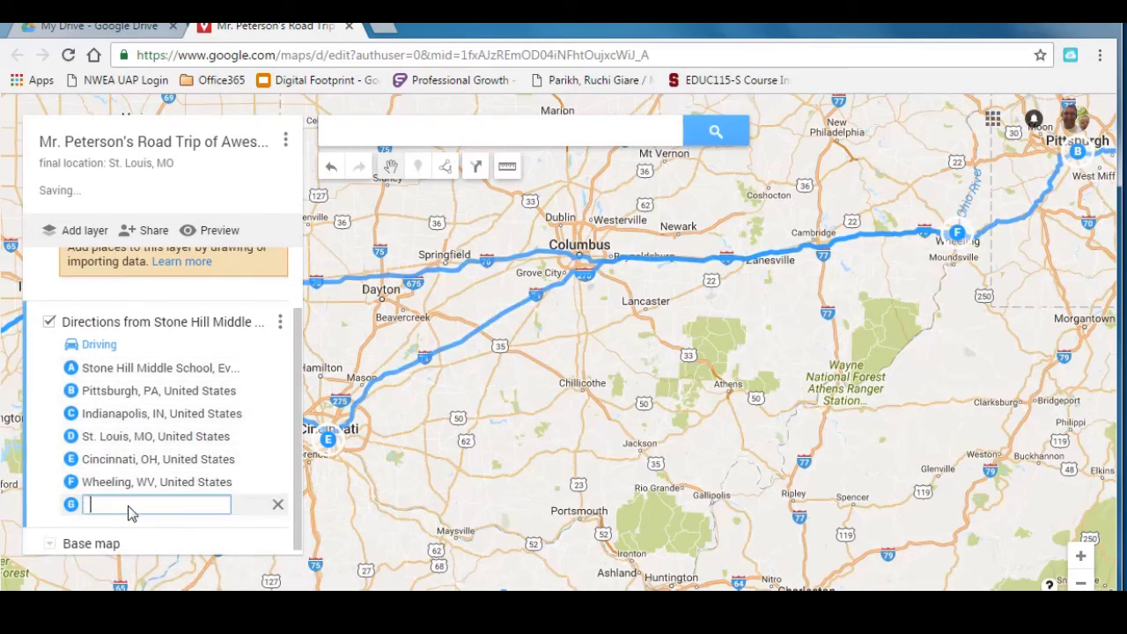
{"action": "type", "text": "Stone"}
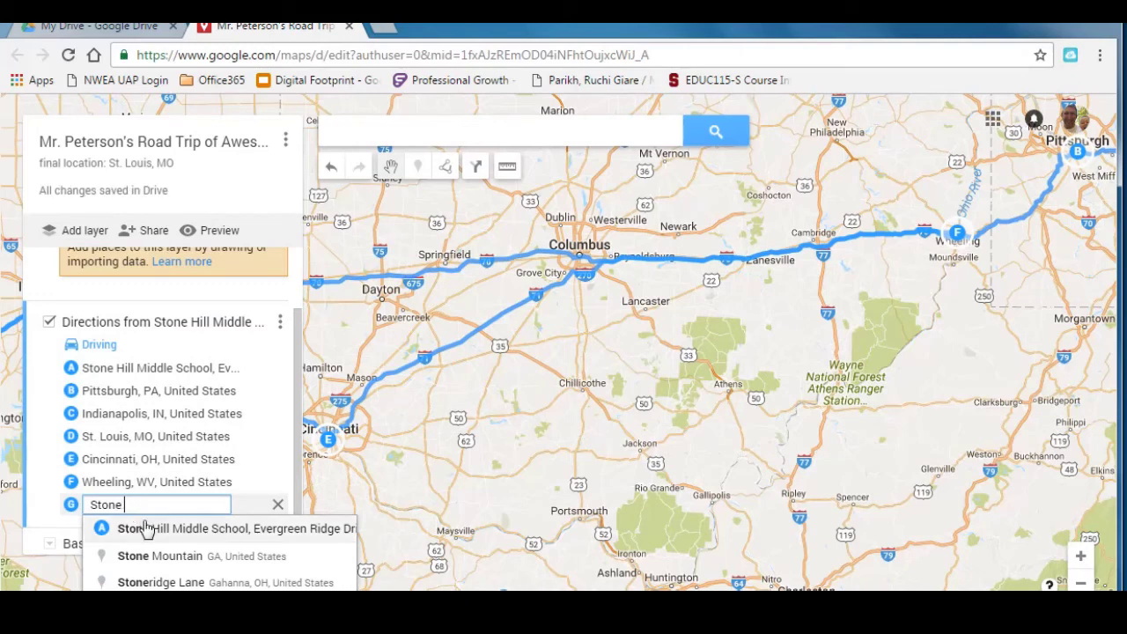
{"action": "left_click", "coordinate": [146, 529]}
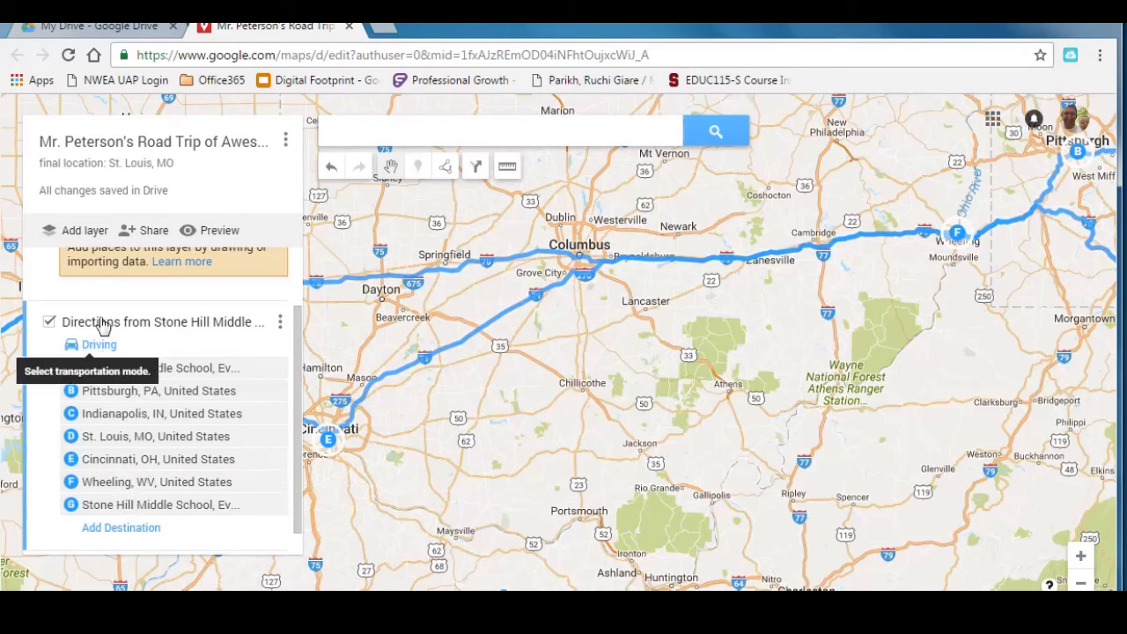
Review the step-by-step directions of the driving route for total distance and driving time, then close them
{"action": "left_click", "coordinate": [281, 326]}
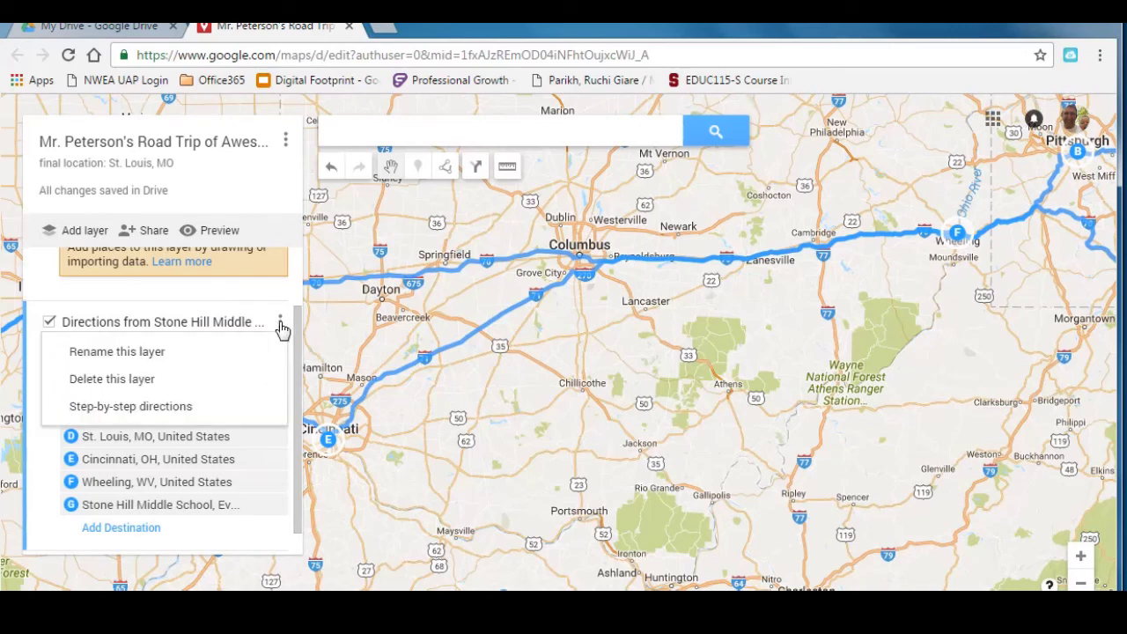
{"action": "left_click", "coordinate": [222, 409]}
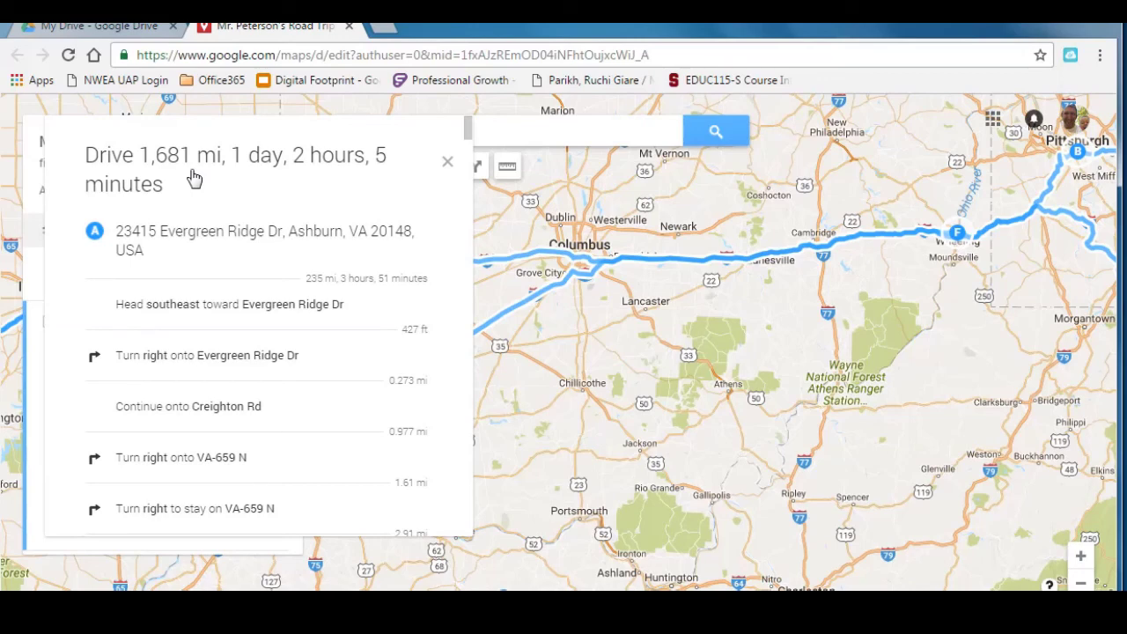
{"action": "left_click", "coordinate": [447, 162]}
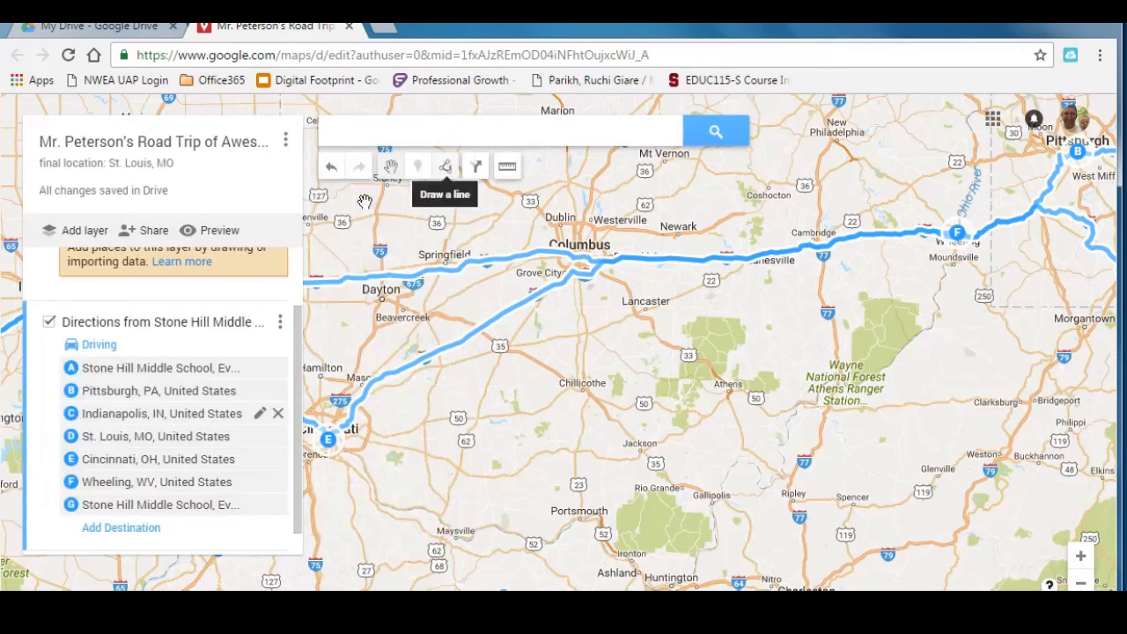
{"action": "left_click", "coordinate": [281, 326]}
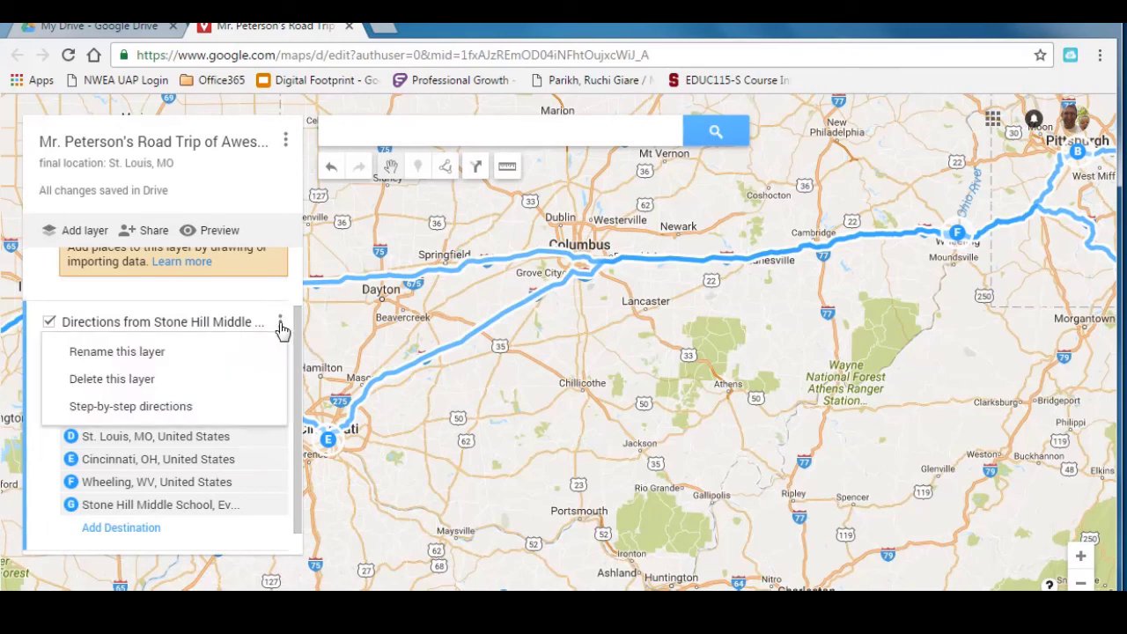
{"action": "left_click", "coordinate": [218, 407]}
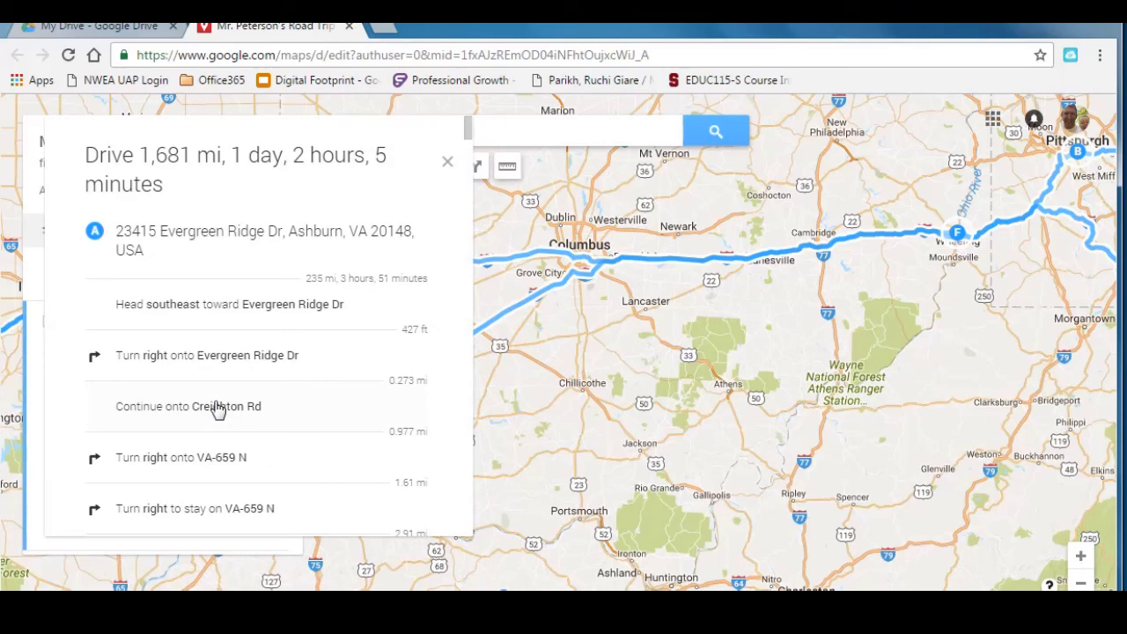
{"action": "left_click", "coordinate": [447, 162]}
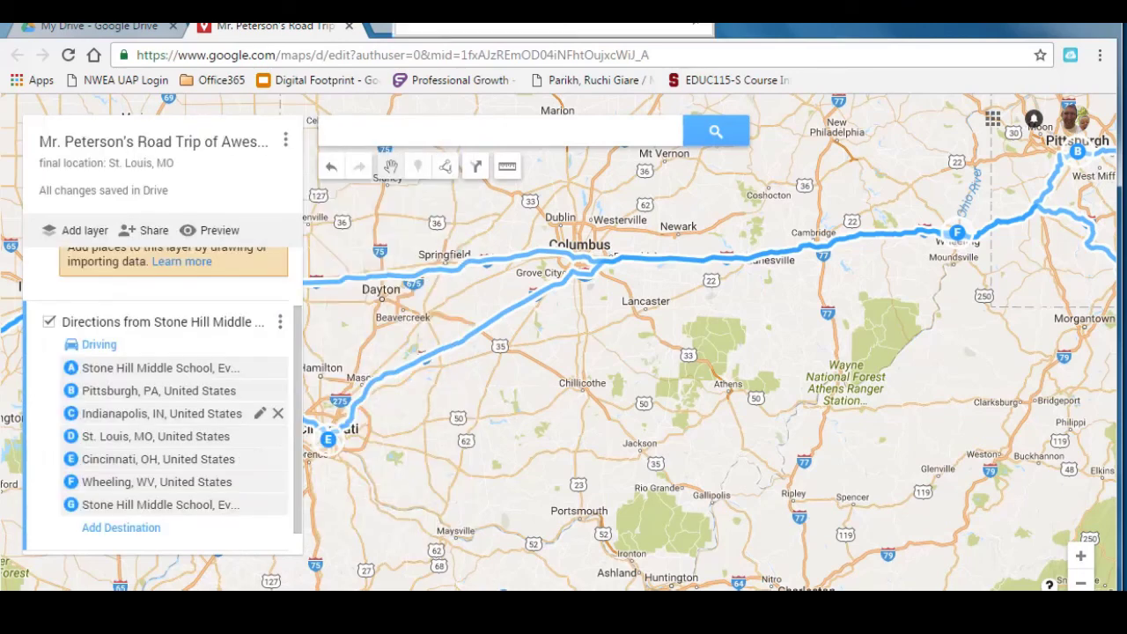